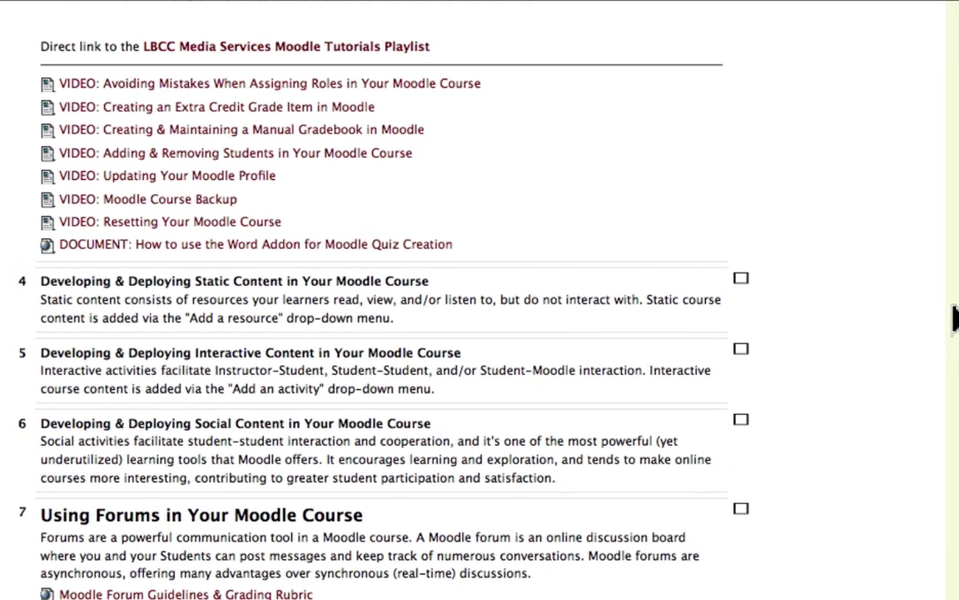
# Turn editing on from the top right of the course page, then scroll down to the topics.
pyautogui.scroll(15, 955, 316)
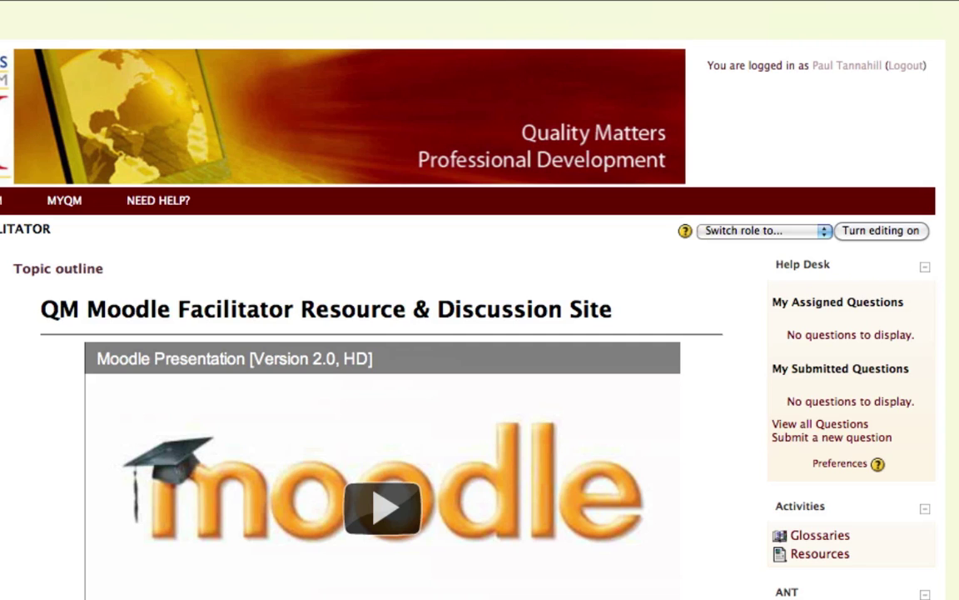
pyautogui.click(878, 233)
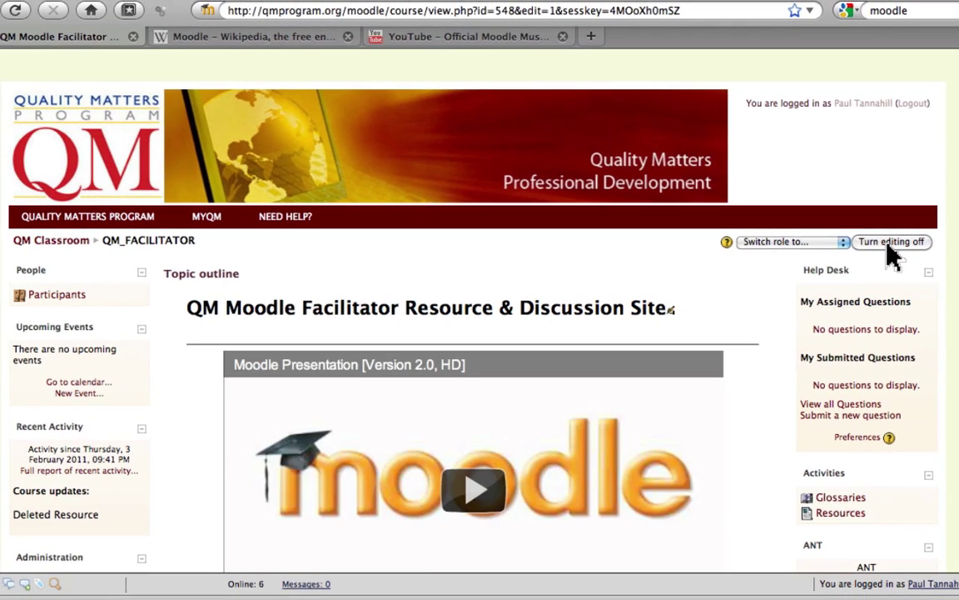
pyautogui.scroll(-10, 893, 254)
pyautogui.scroll(-8, 893, 254)
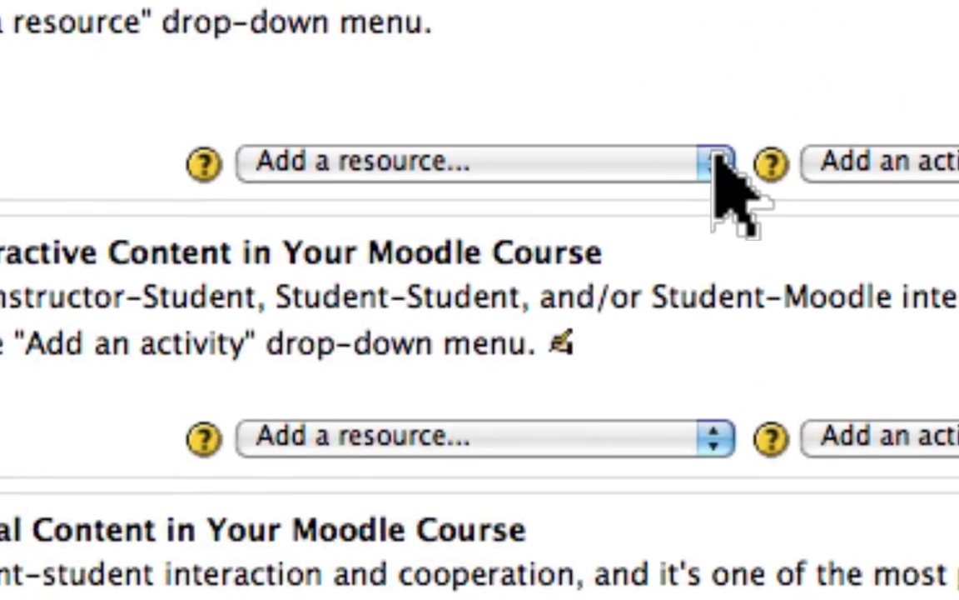
# Open topic 4's 'Add a resource...' list to pick 'Insert a label'.
pyautogui.click(598, 245)
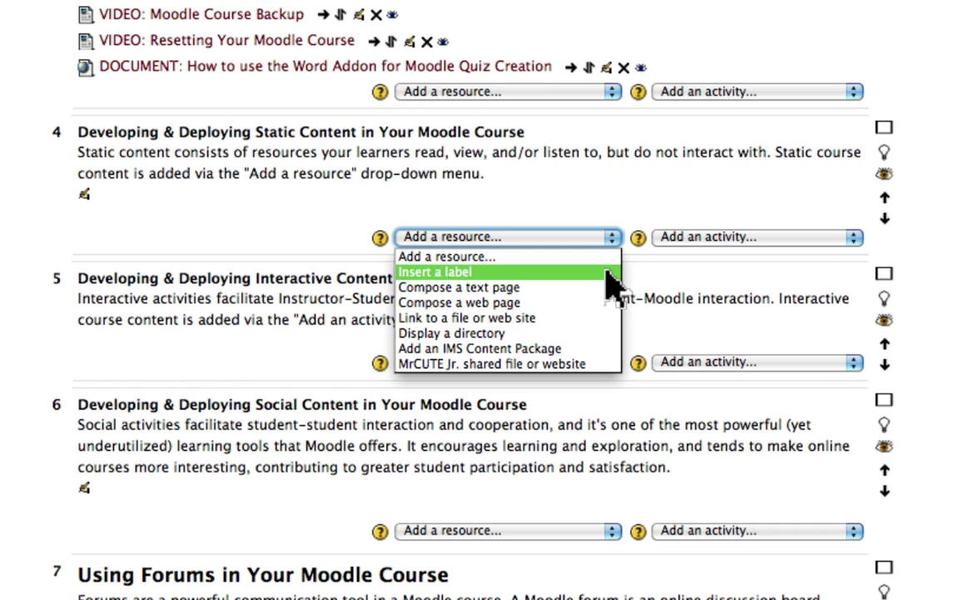
# Start a new label in topic 4 and type 'Random Label' as its text.
pyautogui.click(608, 275)
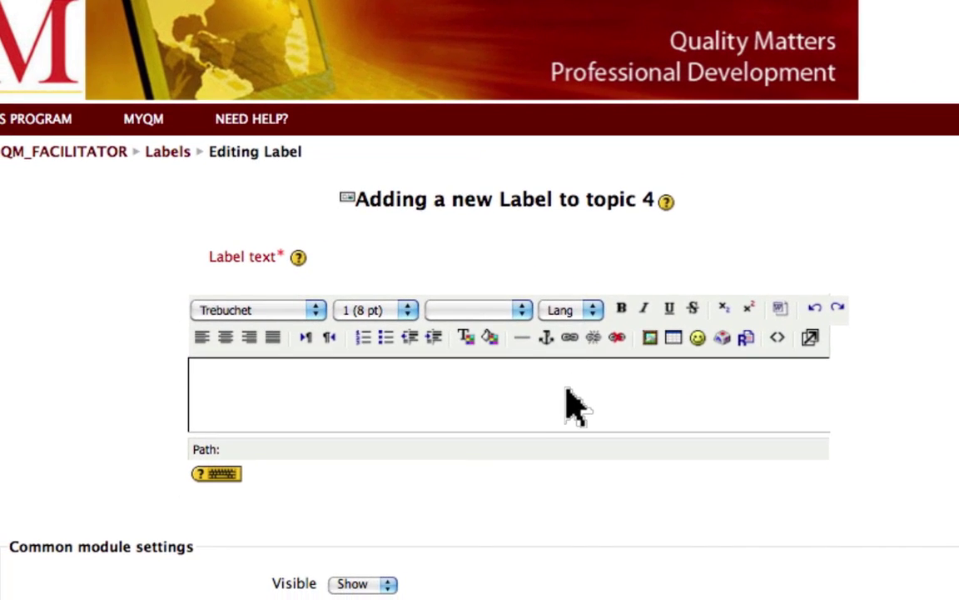
pyautogui.scroll(-5, 567, 403)
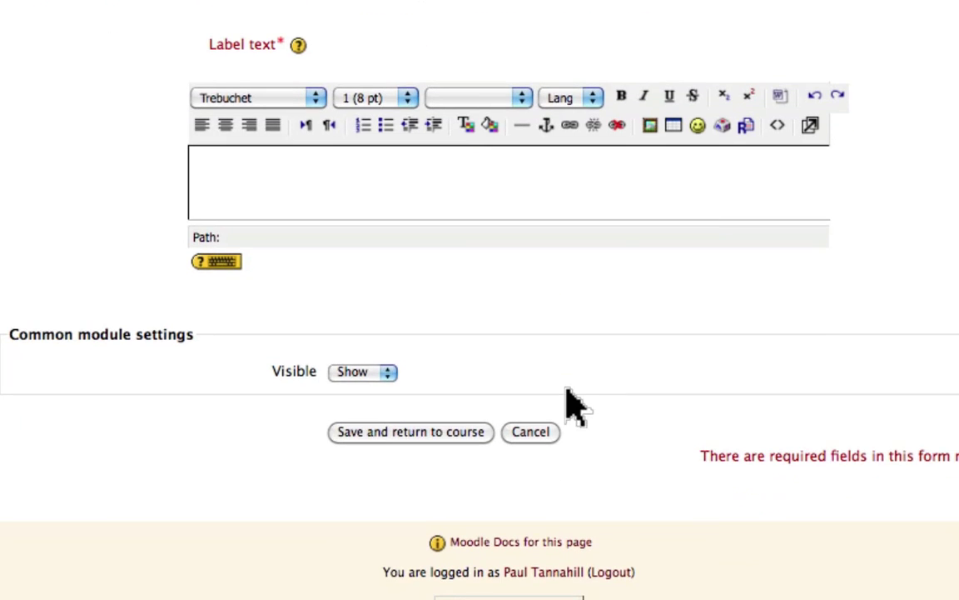
pyautogui.click(627, 182)
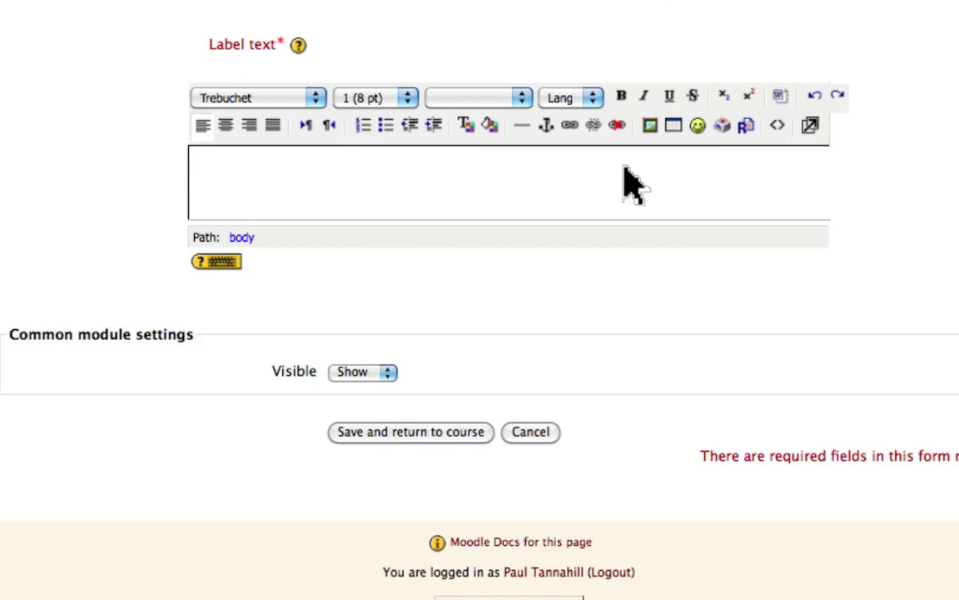
pyautogui.write('Rad')
pyautogui.press('BackSpace')
pyautogui.write('ndom')
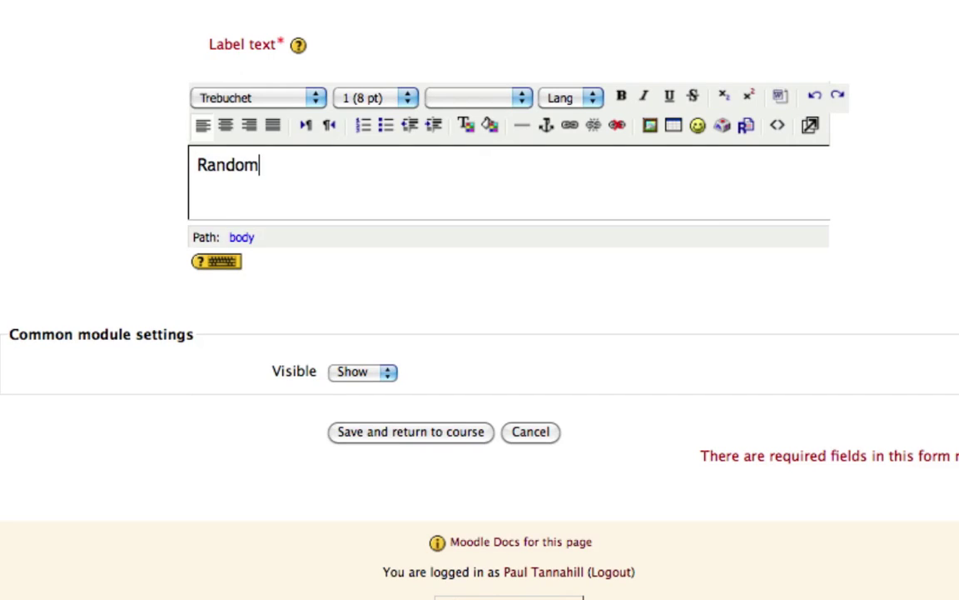
pyautogui.write(' Label')
# Make 'Random Label' 14 pt and add a horizontal rule below it.
pyautogui.doubleClick(232, 166)
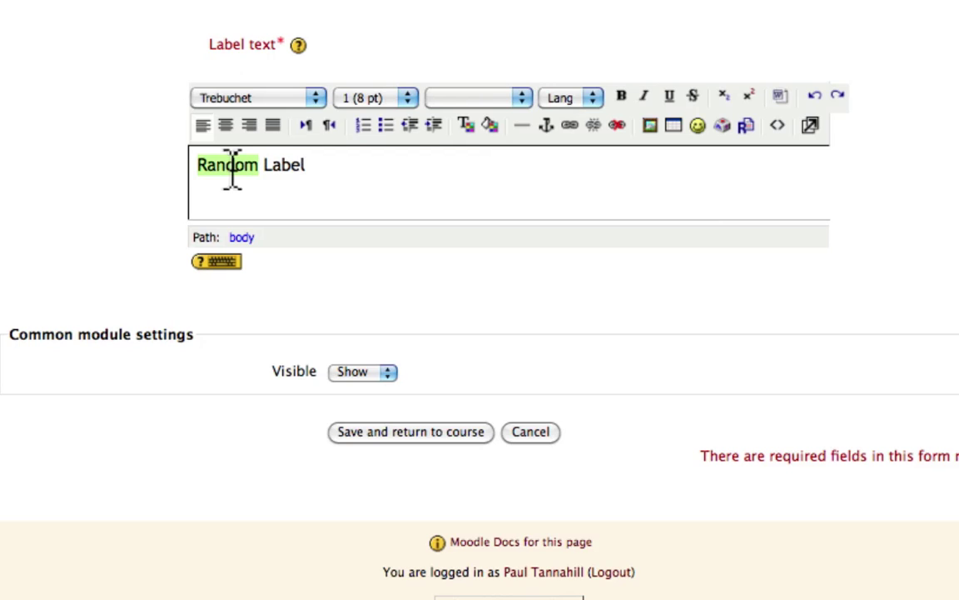
pyautogui.tripleClick(232, 167)
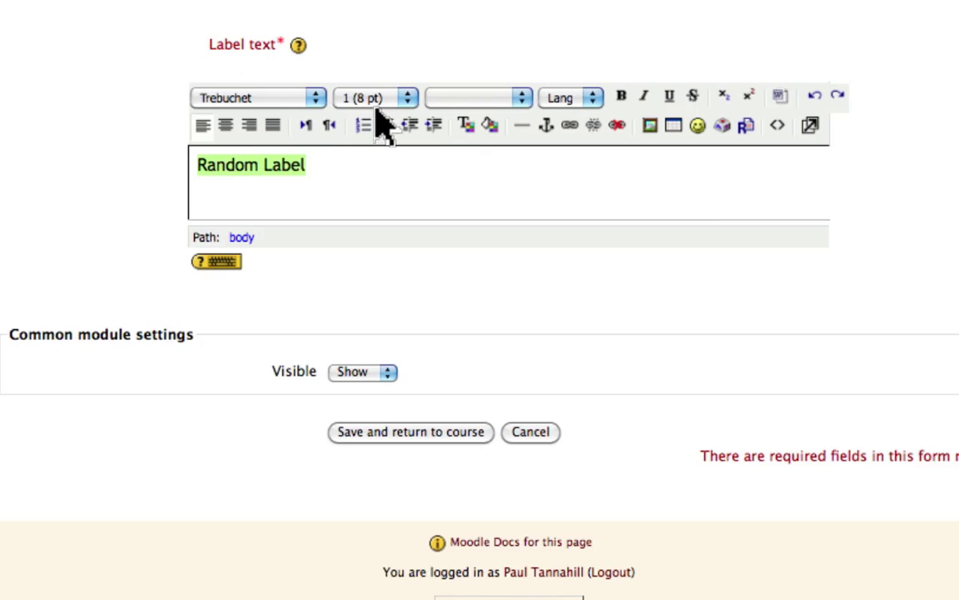
pyautogui.click(407, 98)
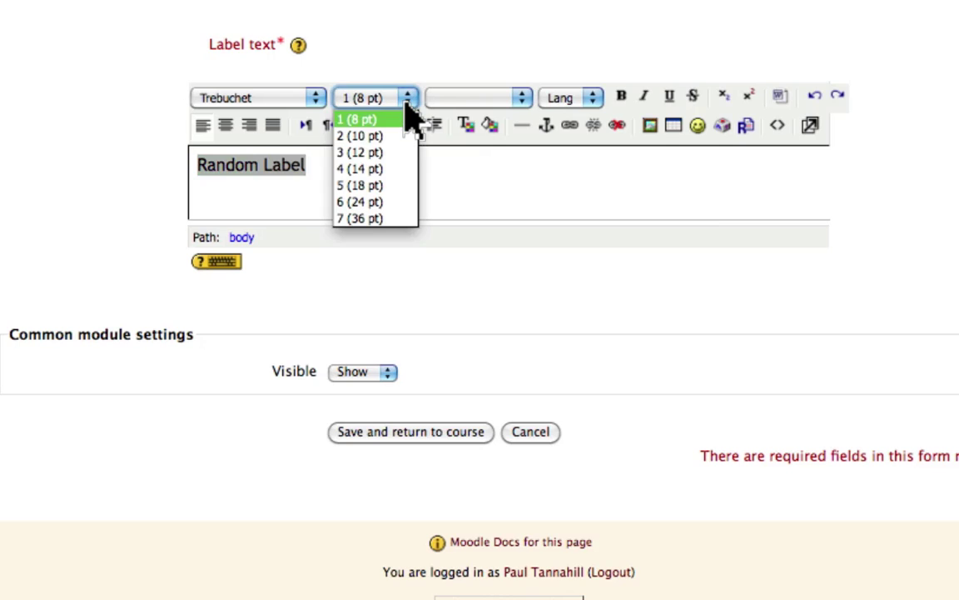
pyautogui.click(379, 169)
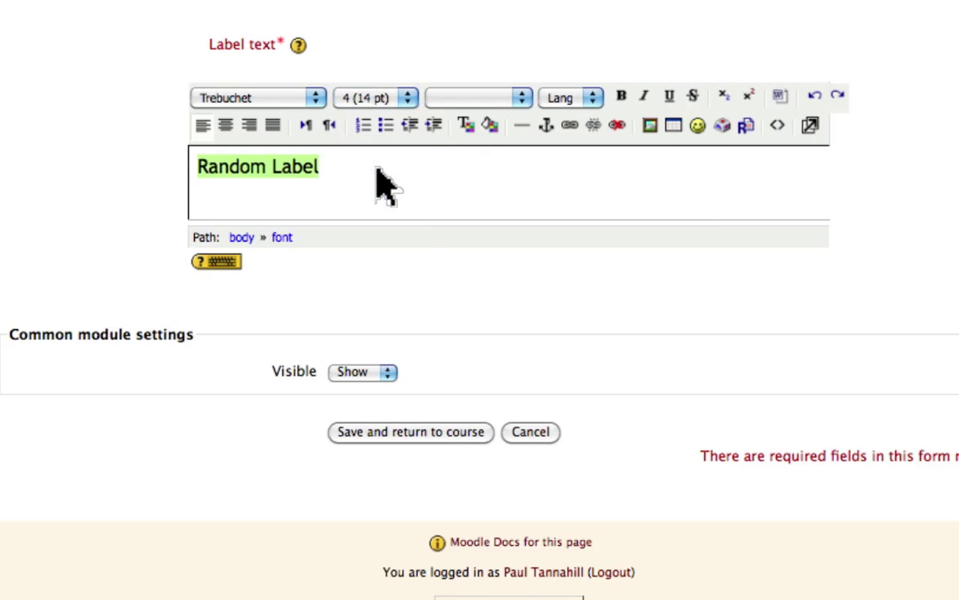
pyautogui.click(385, 183)
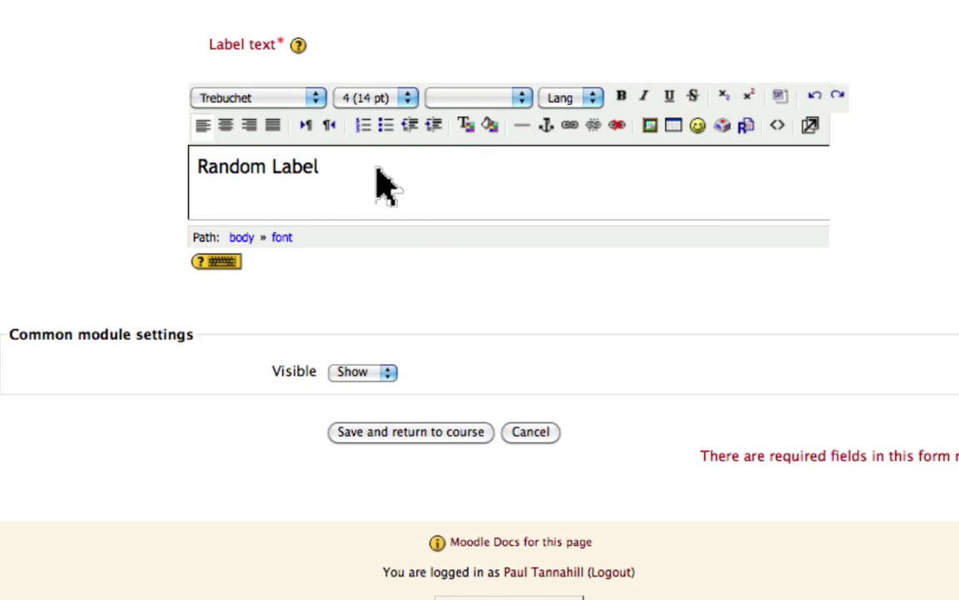
pyautogui.click(522, 132)
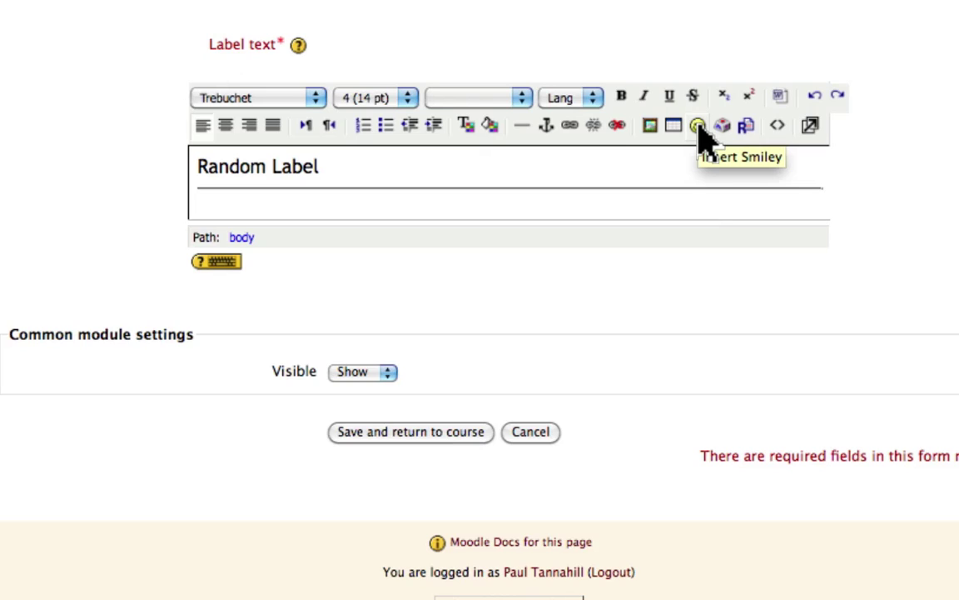
# Insert pt_mug.jpg from the Images folder below the rule, with alternate text 'Pic'.
pyautogui.click(673, 210)
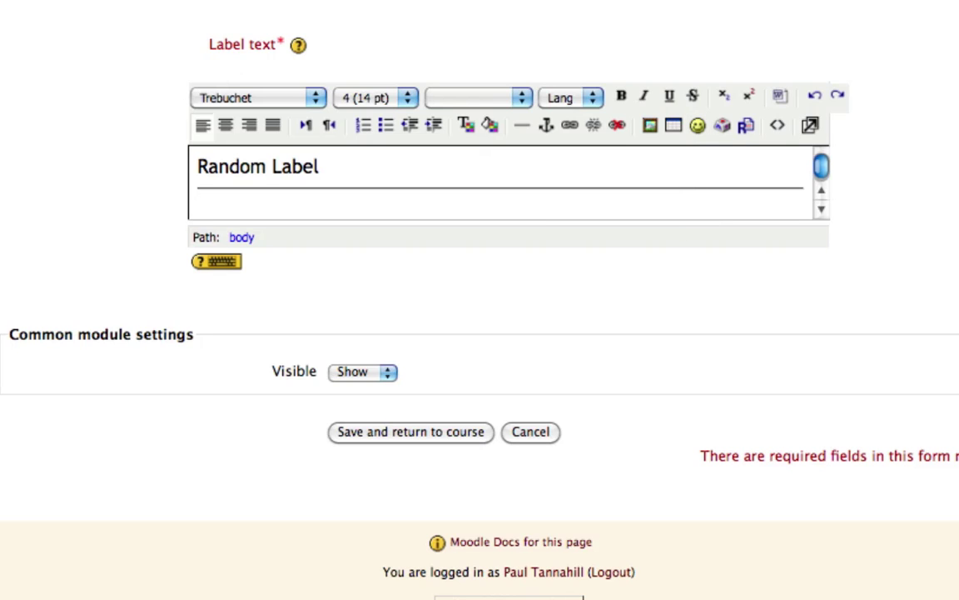
pyautogui.click(650, 125)
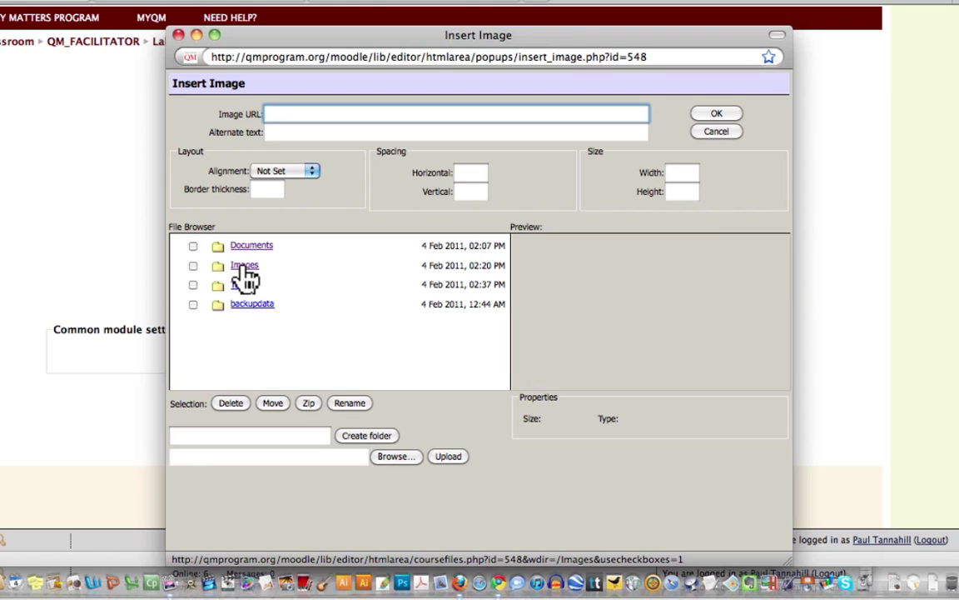
pyautogui.click(240, 267)
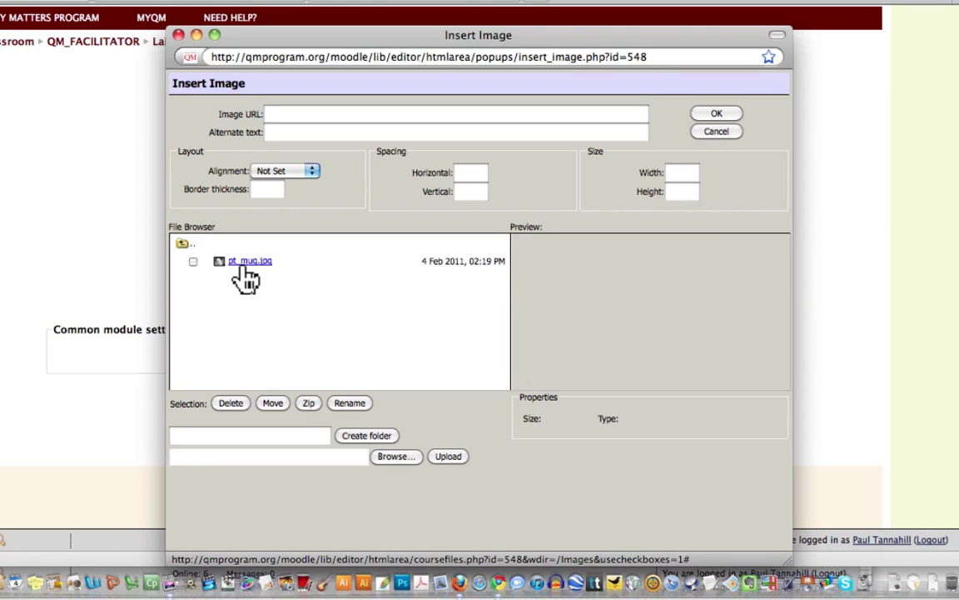
pyautogui.click(248, 266)
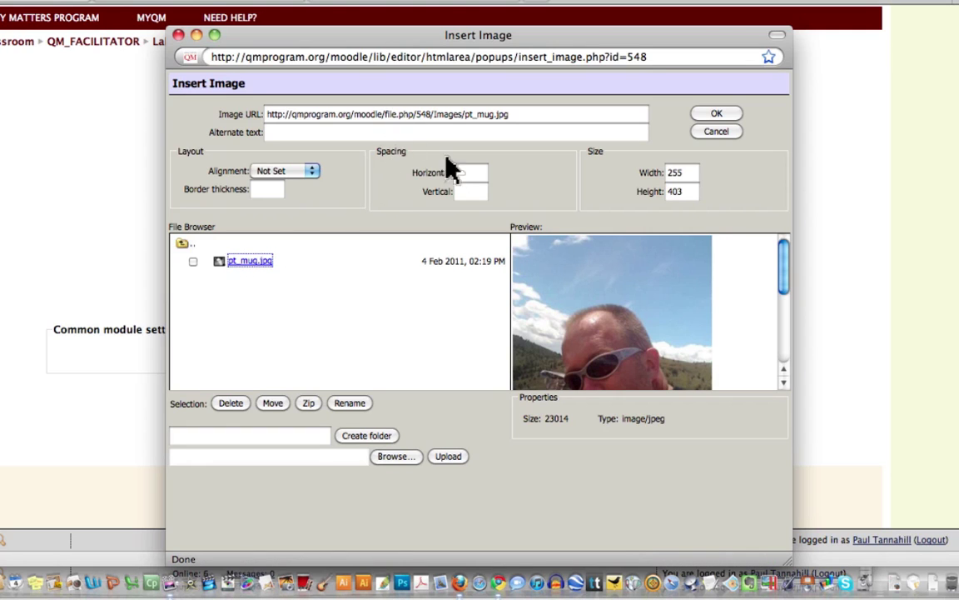
pyautogui.scroll(-5, 604, 307)
pyautogui.scroll(5, 603, 308)
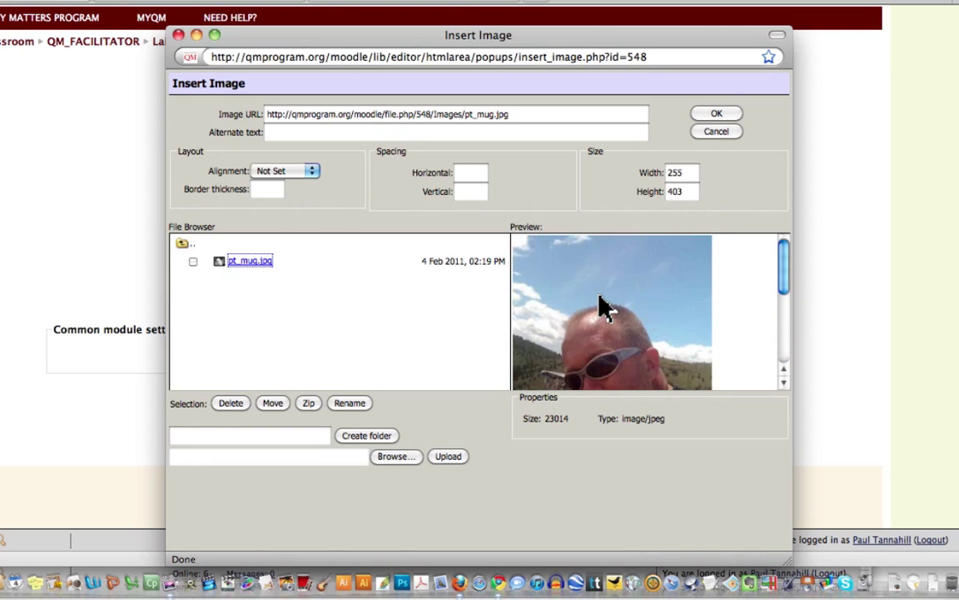
pyautogui.click(484, 133)
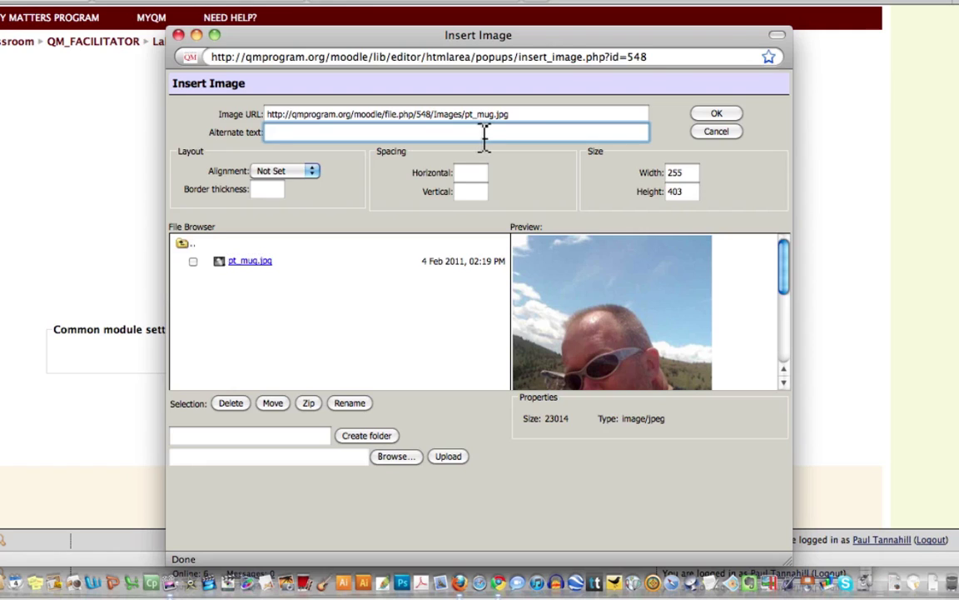
pyautogui.write('Pic')
pyautogui.click(703, 119)
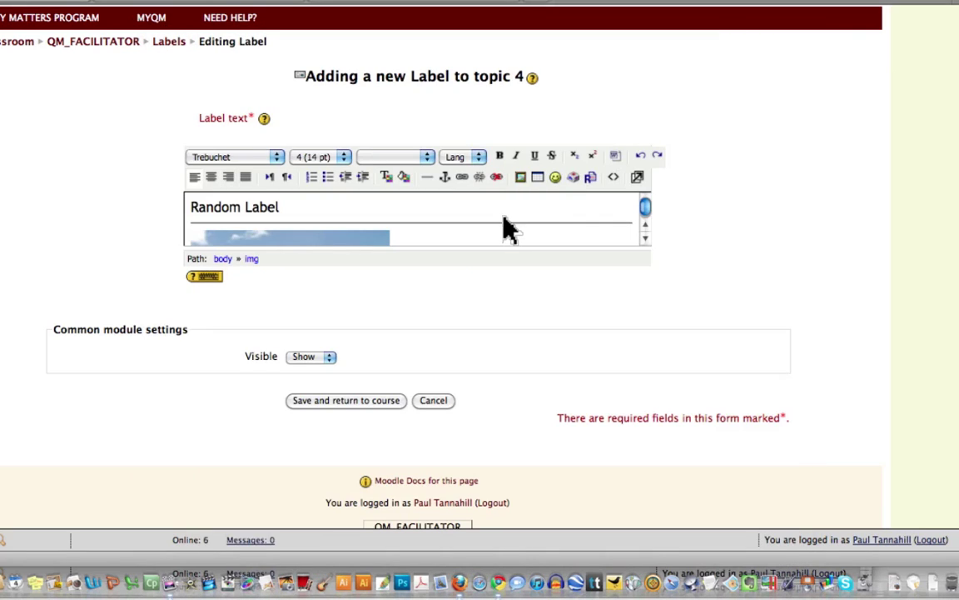
pyautogui.scroll(-2, 472, 219)
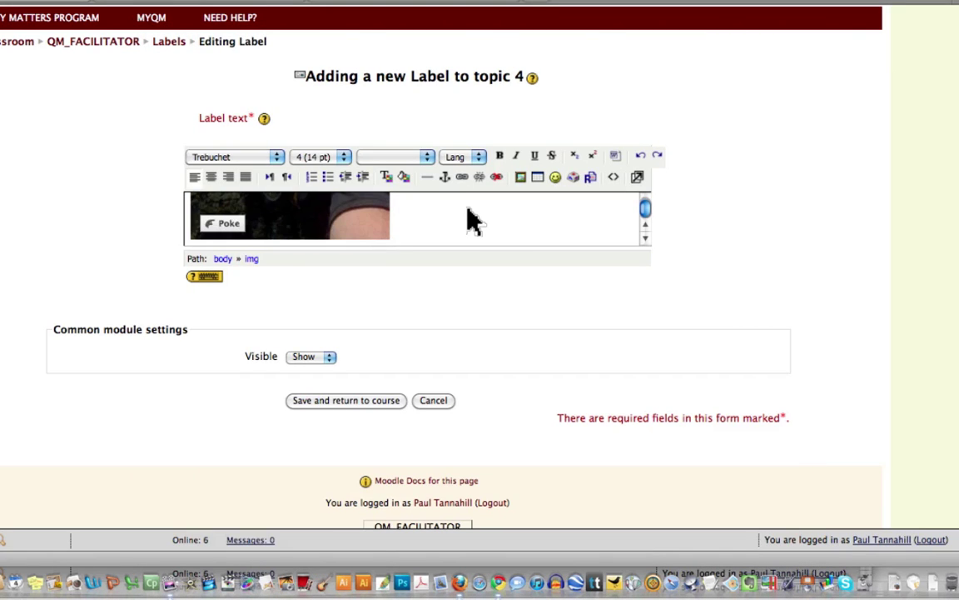
pyautogui.scroll(2, 469, 218)
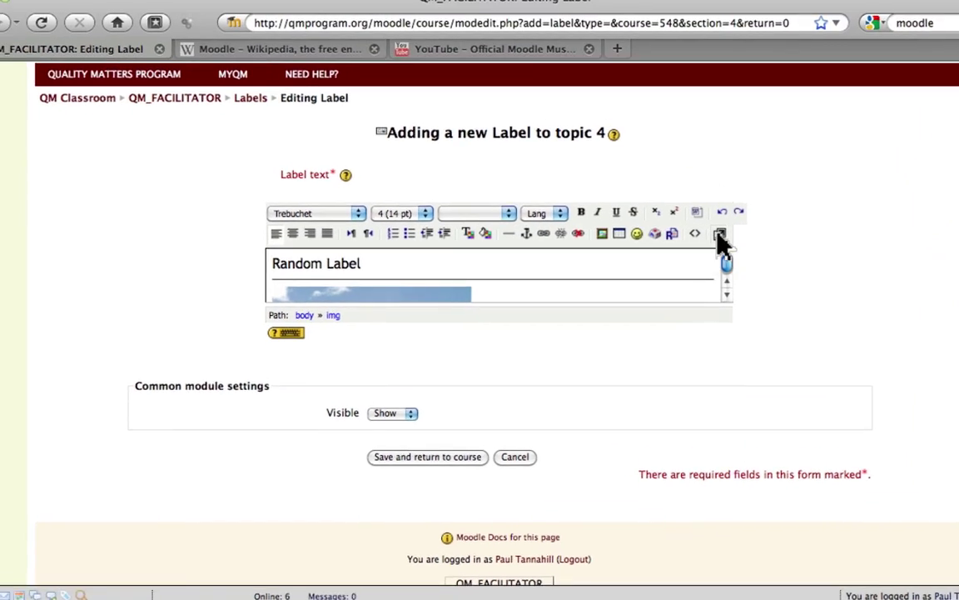
# In the full-screen editor, add the line 'So on and so forth...' below the photo.
pyautogui.click(637, 177)
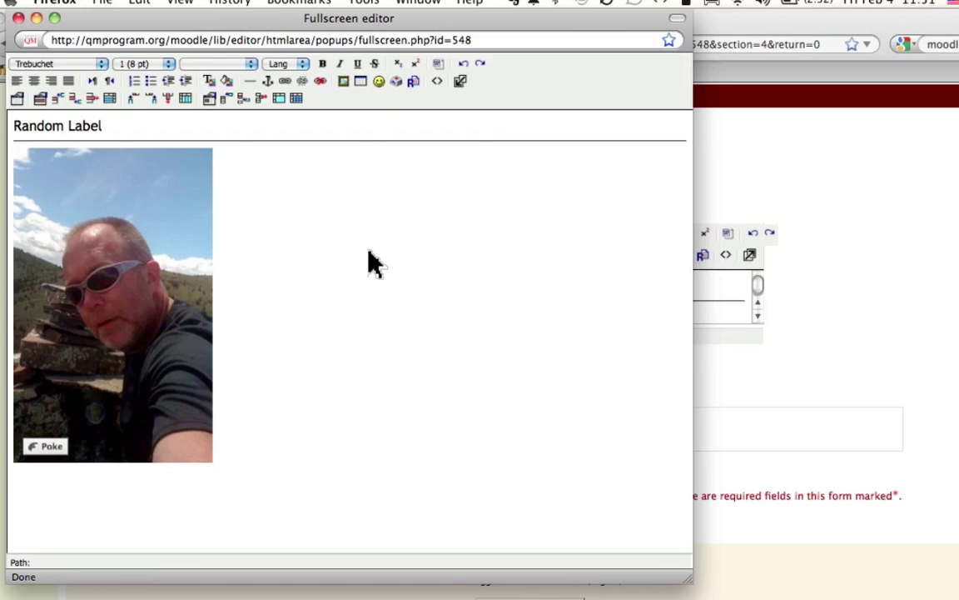
pyautogui.click(372, 264)
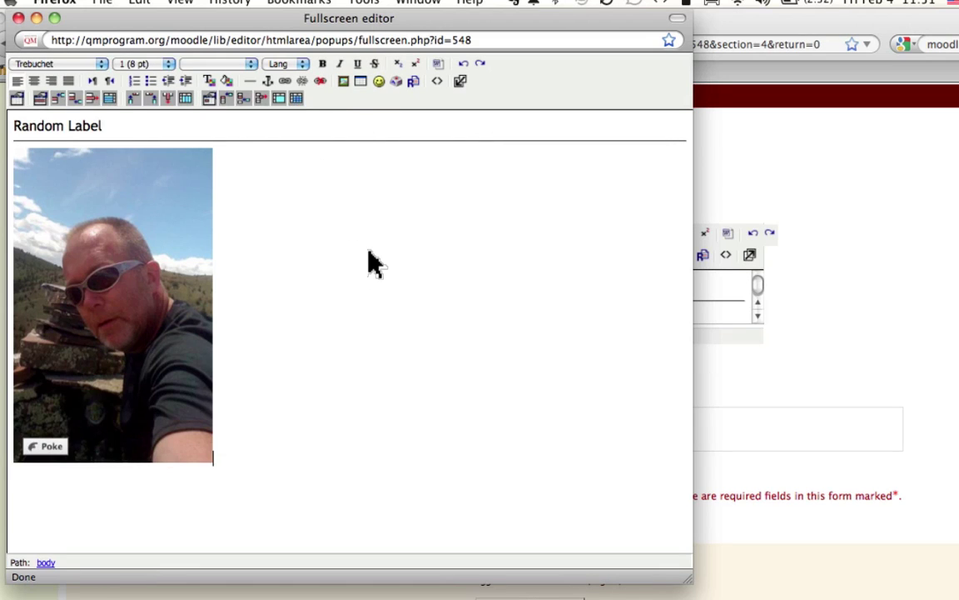
pyautogui.write('So on and so forth')
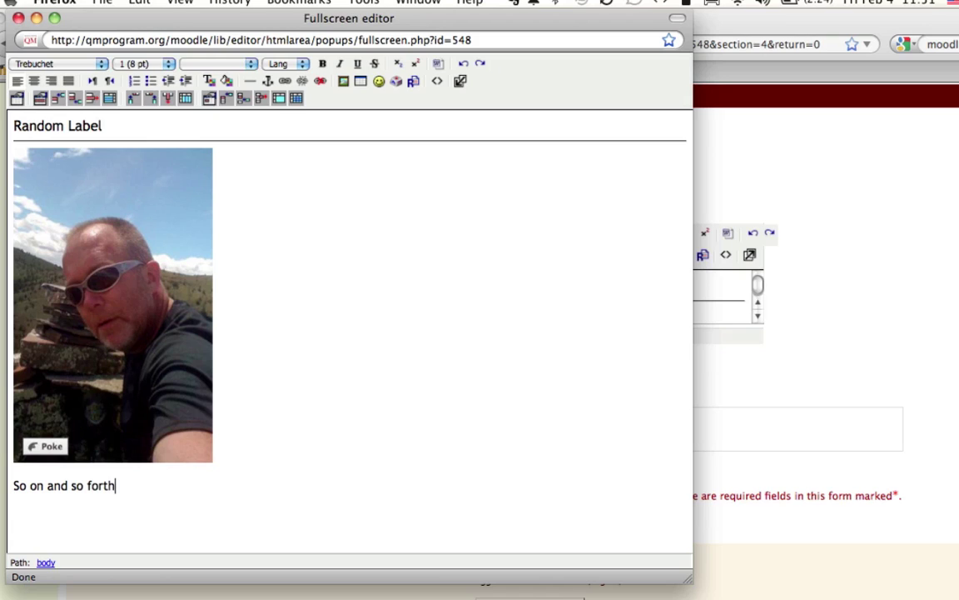
pyautogui.write('...')
pyautogui.tripleClick(80, 488)
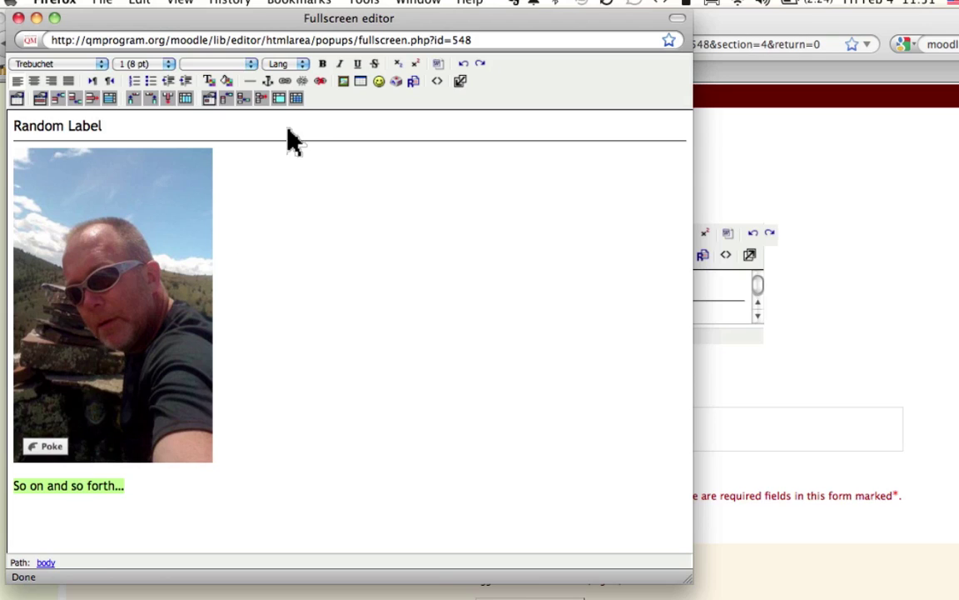
pyautogui.click(286, 87)
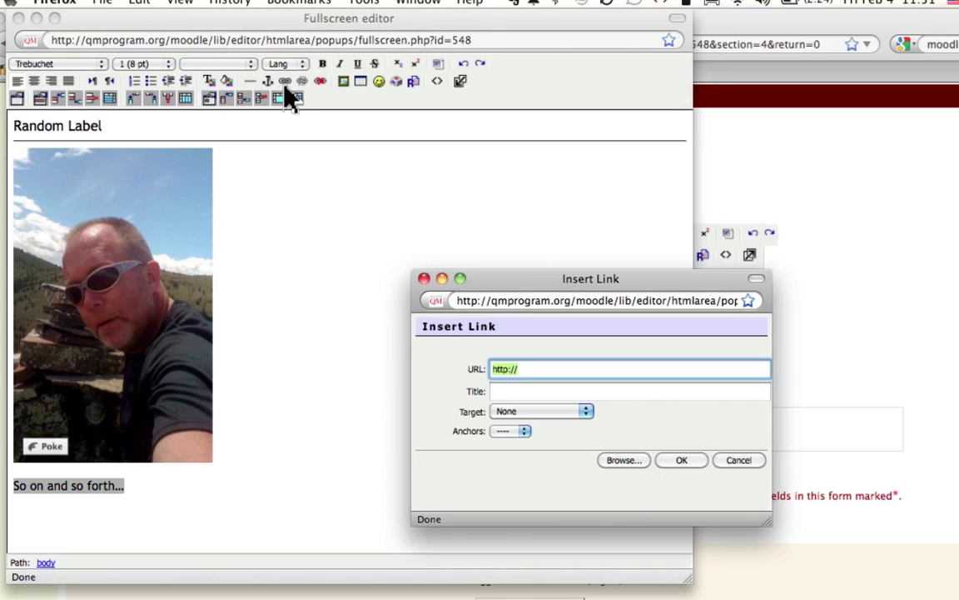
pyautogui.press('Right')
pyautogui.write('wired.com')
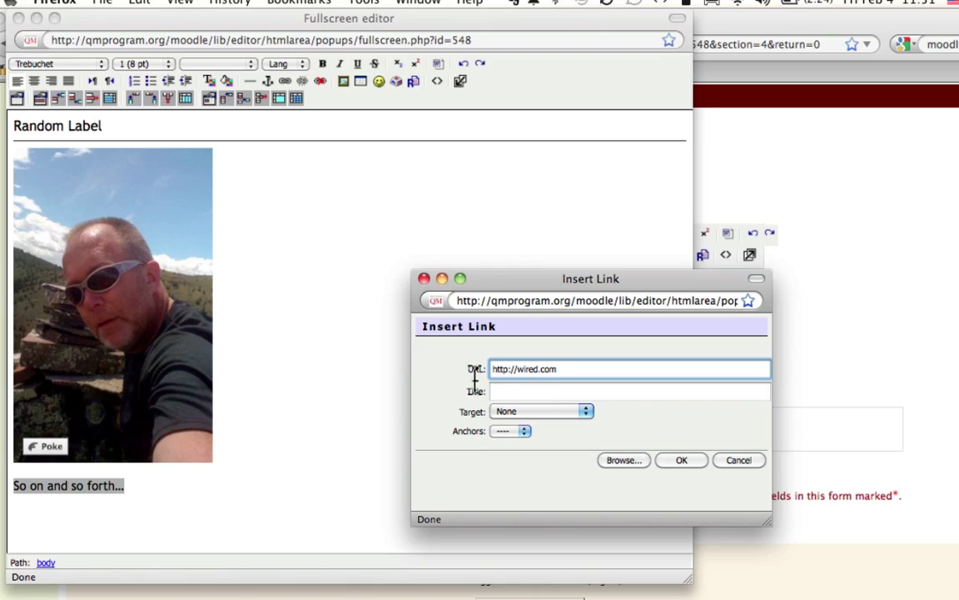
pyautogui.click(569, 417)
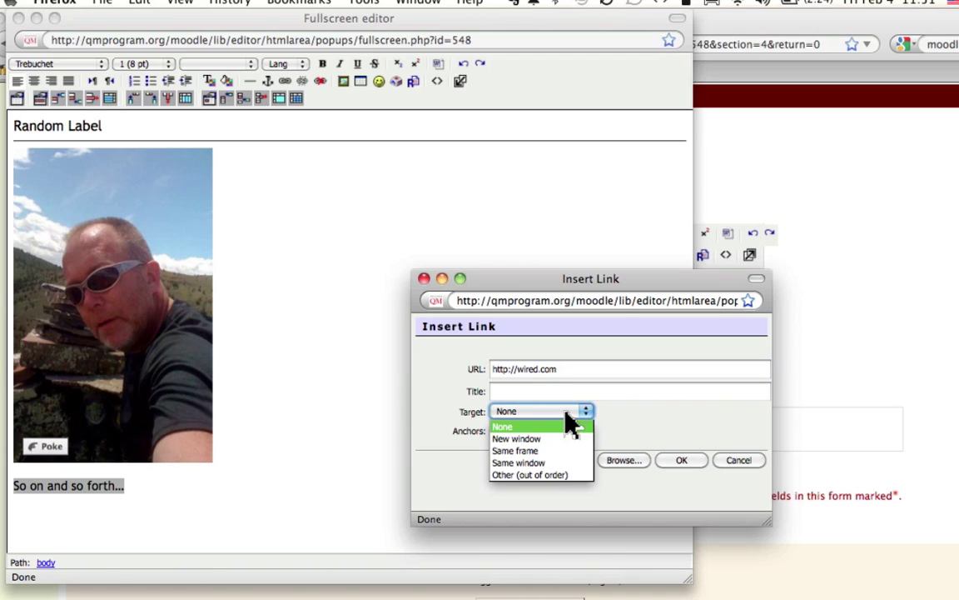
pyautogui.click(530, 439)
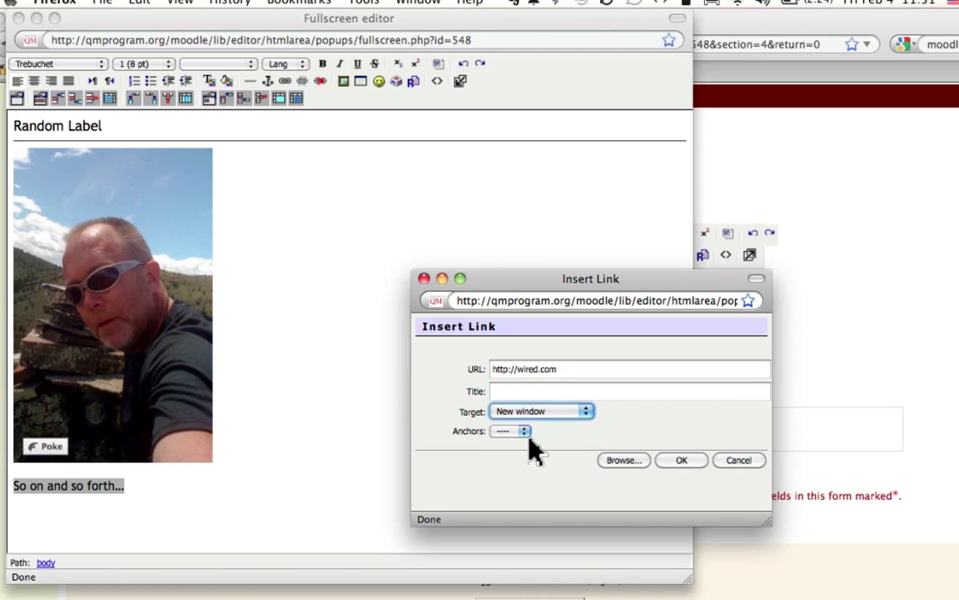
pyautogui.click(677, 460)
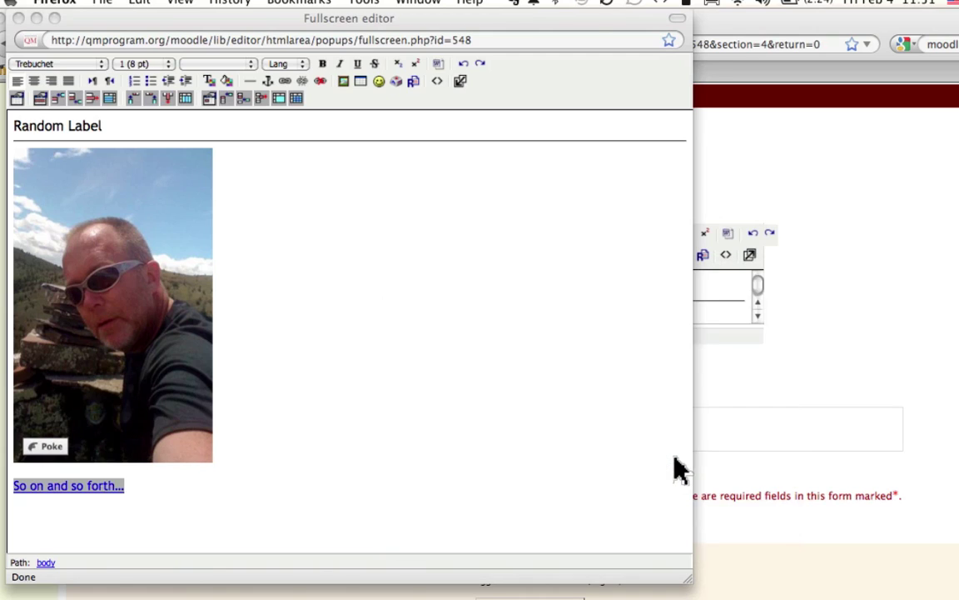
# Exit full-screen editing, save the label, and scroll down to see it in topic 4.
pyautogui.click(460, 81)
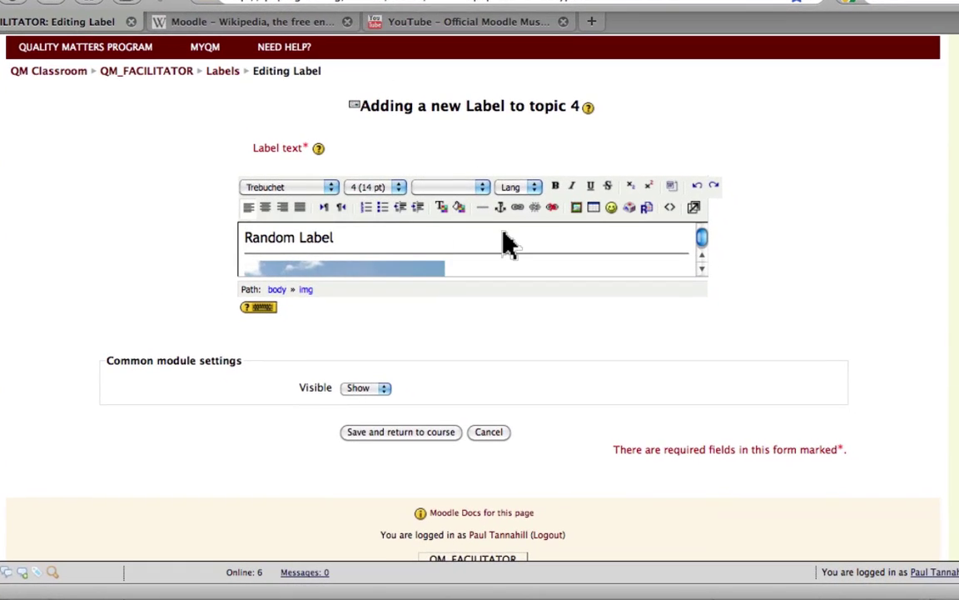
pyautogui.scroll(-3, 505, 236)
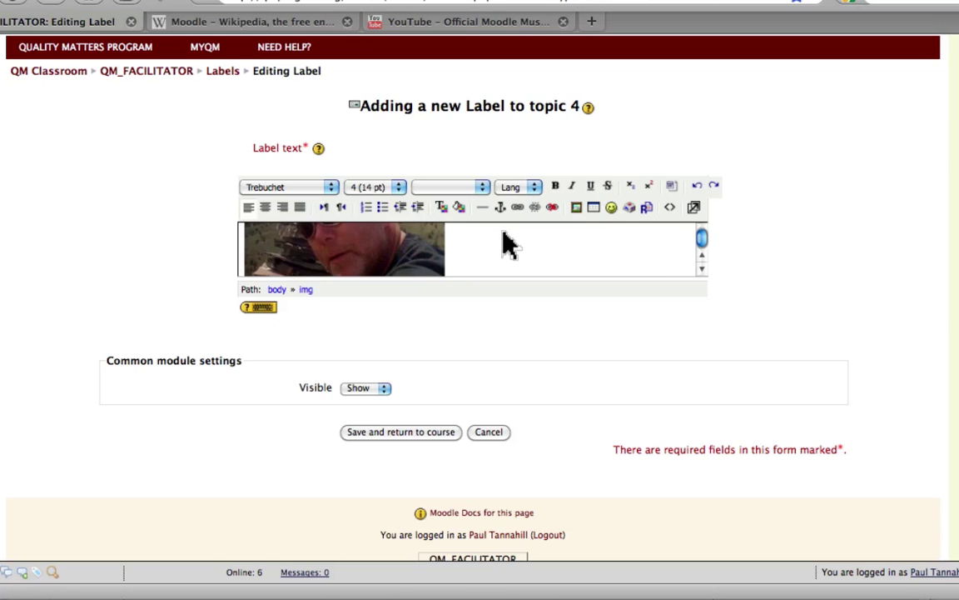
pyautogui.scroll(-2, 509, 243)
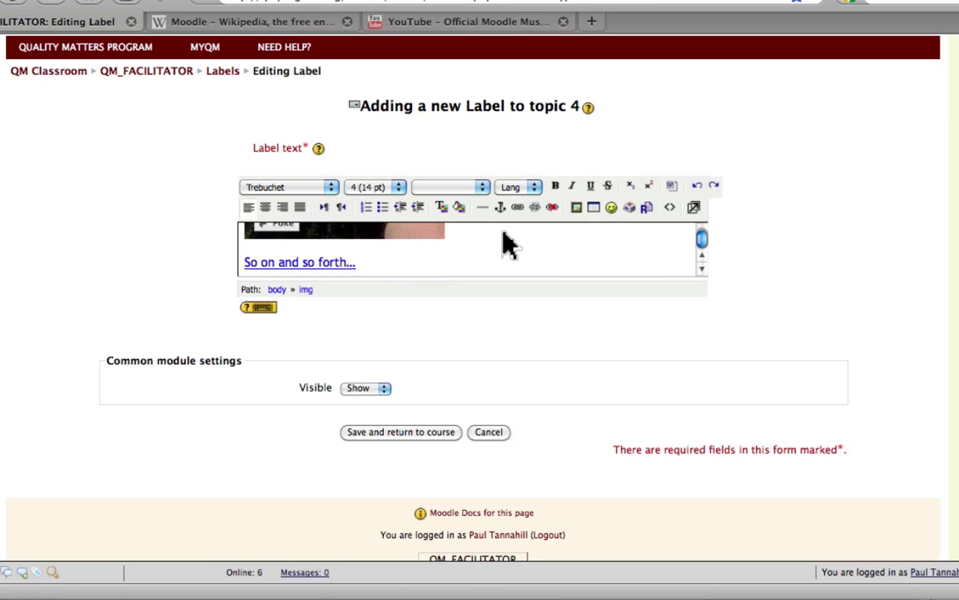
pyautogui.click(415, 434)
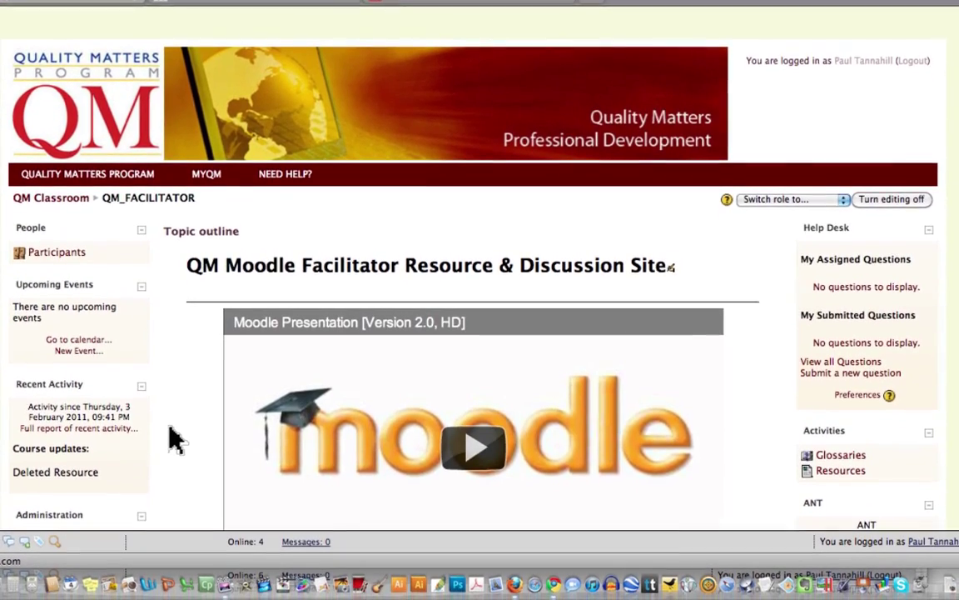
pyautogui.scroll(-15, 174, 437)
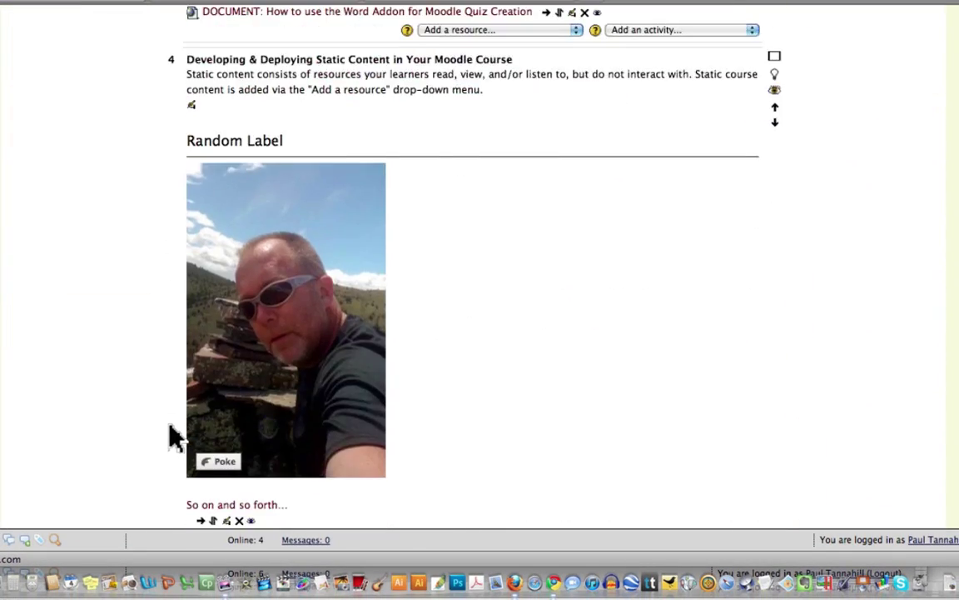
pyautogui.scroll(-2, 175, 437)
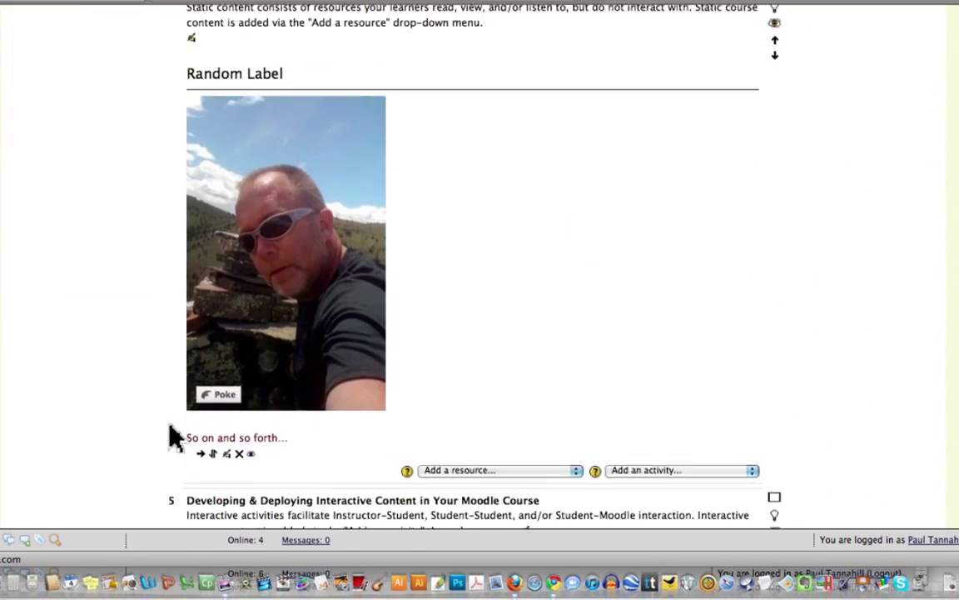
# Reopen the label and make the Random Label heading 18 pt and centred.
pyautogui.click(226, 455)
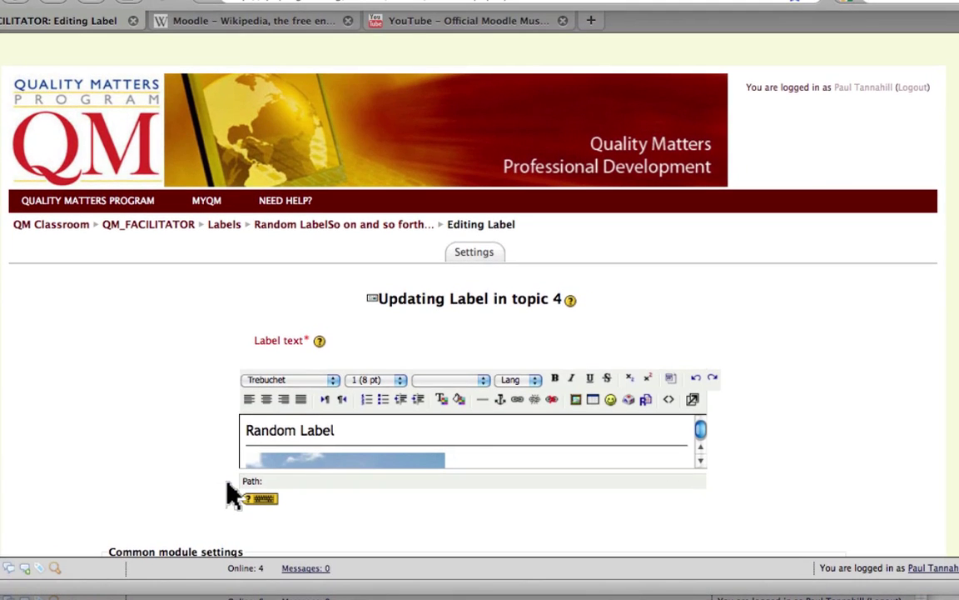
pyautogui.tripleClick(267, 431)
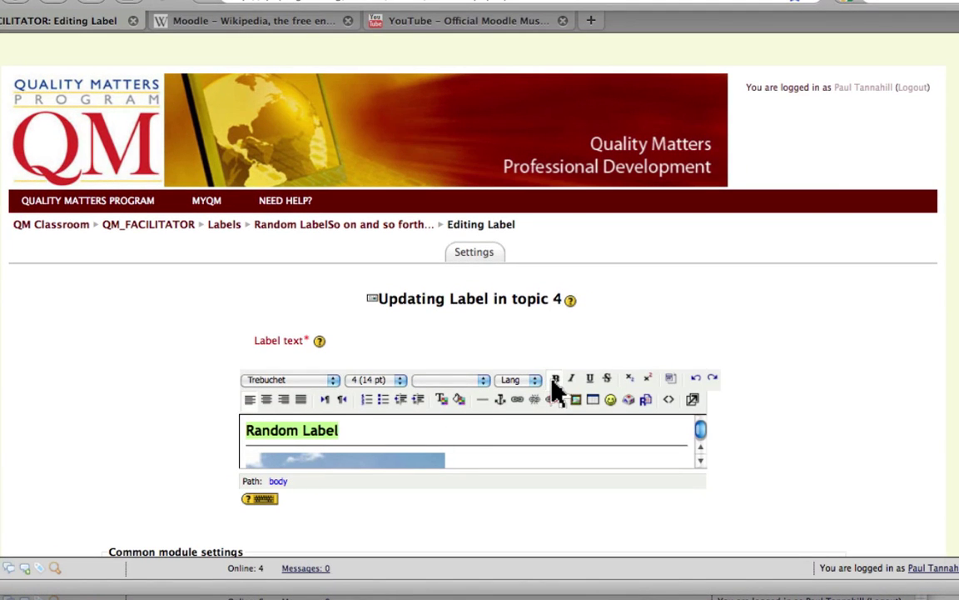
pyautogui.click(398, 380)
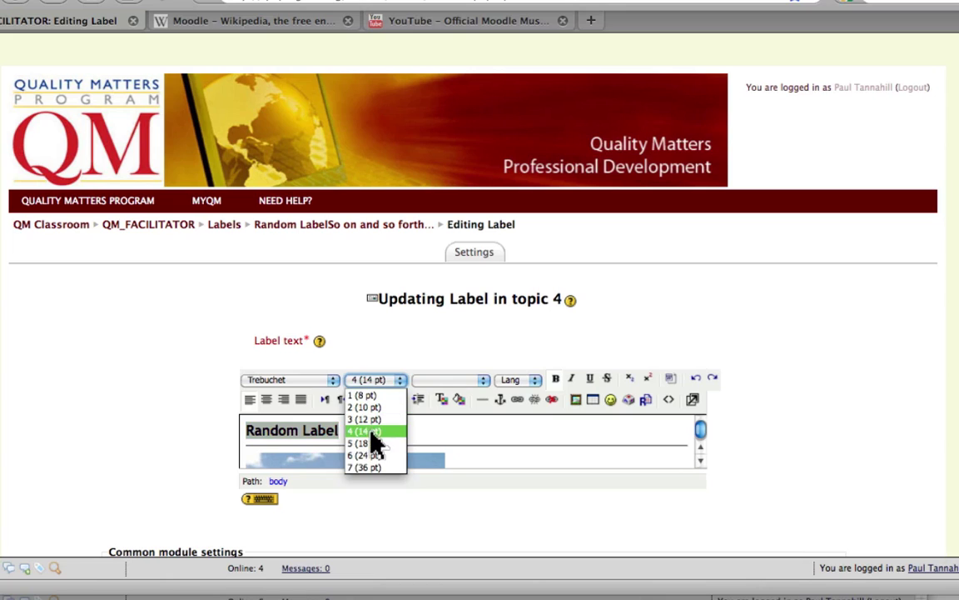
pyautogui.click(370, 442)
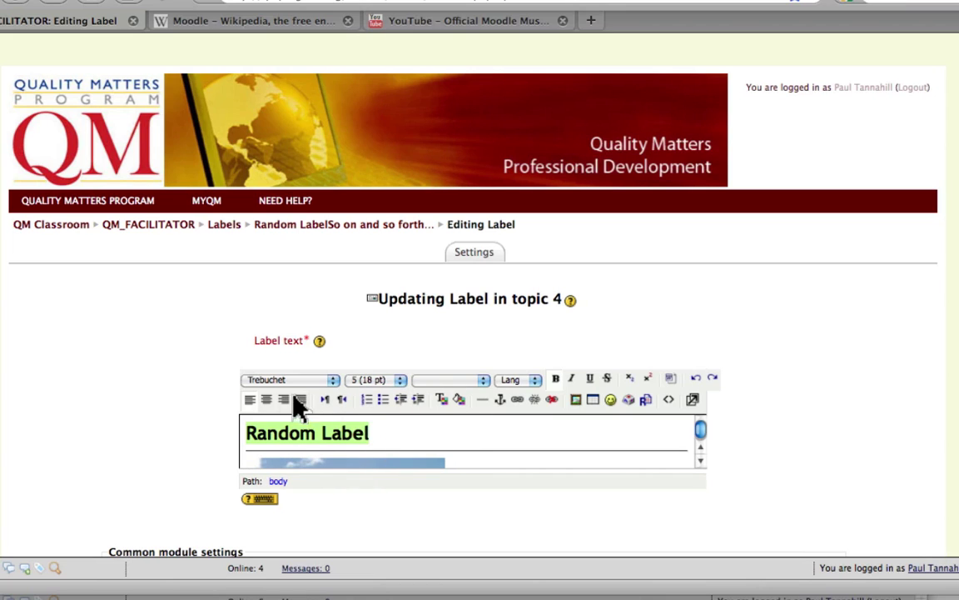
pyautogui.click(267, 400)
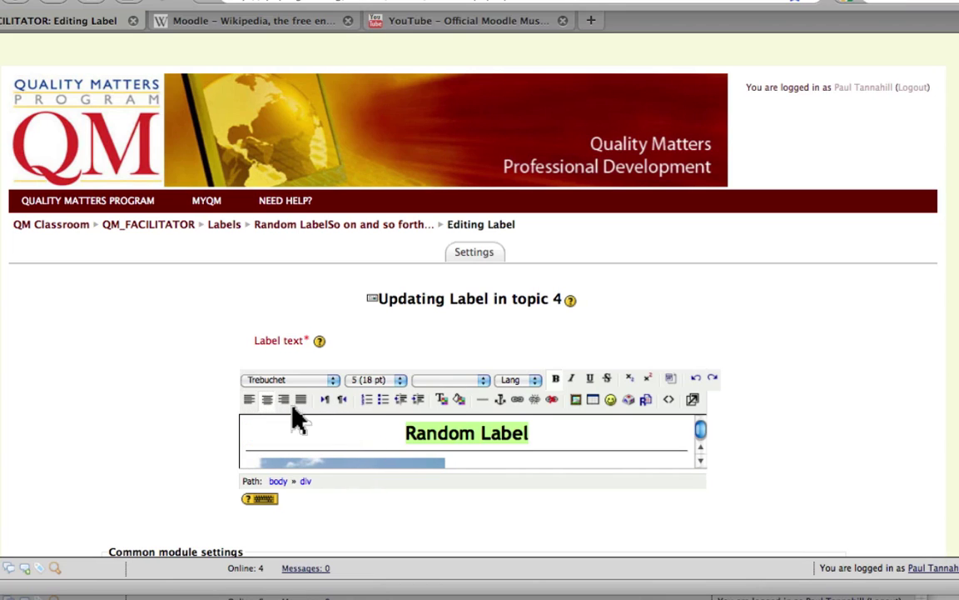
# Centre the photo and the 'So on and so forth...' line as well.
pyautogui.scroll(-1, 364, 448)
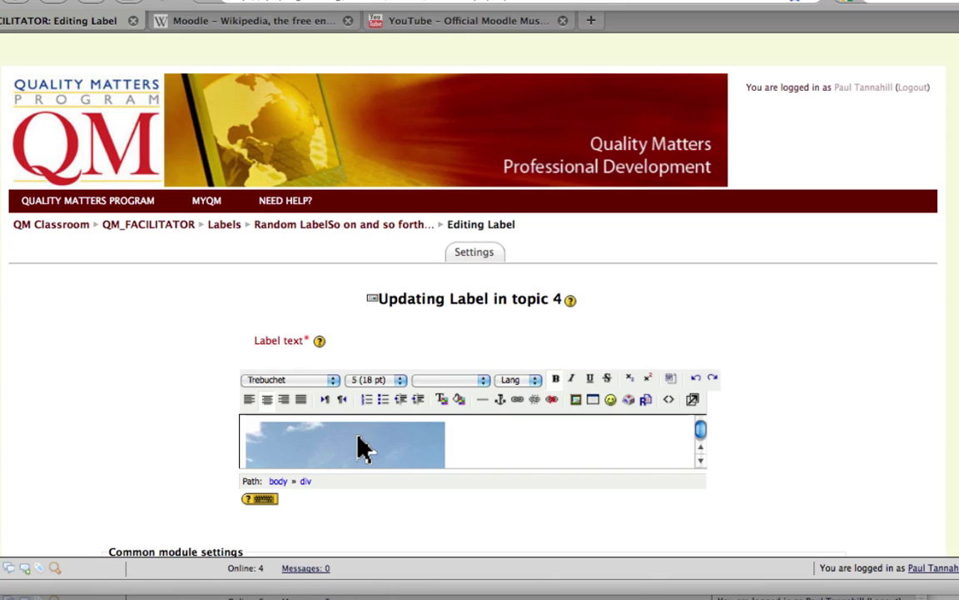
pyautogui.click(364, 448)
pyautogui.click(268, 399)
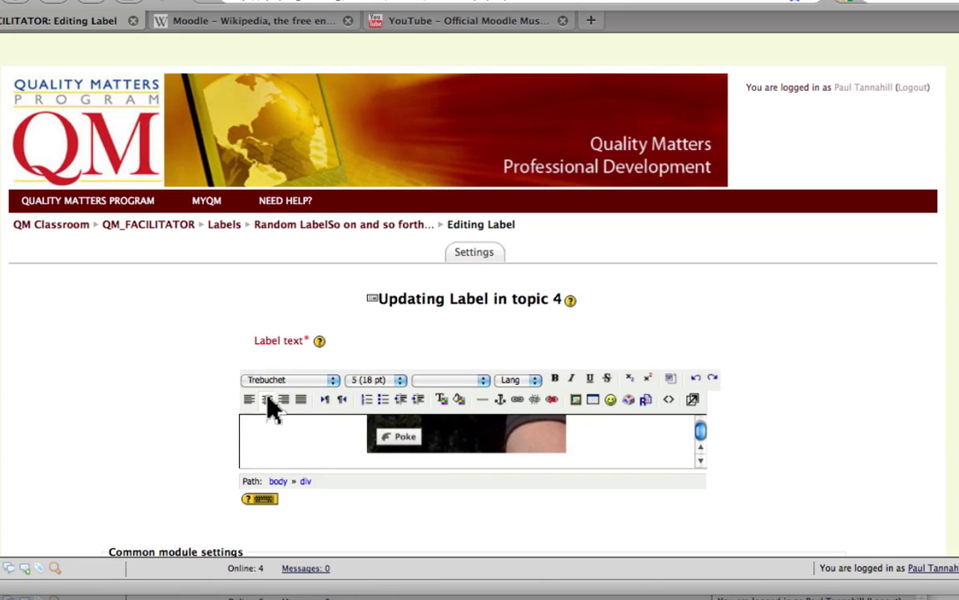
pyautogui.scroll(-1, 308, 457)
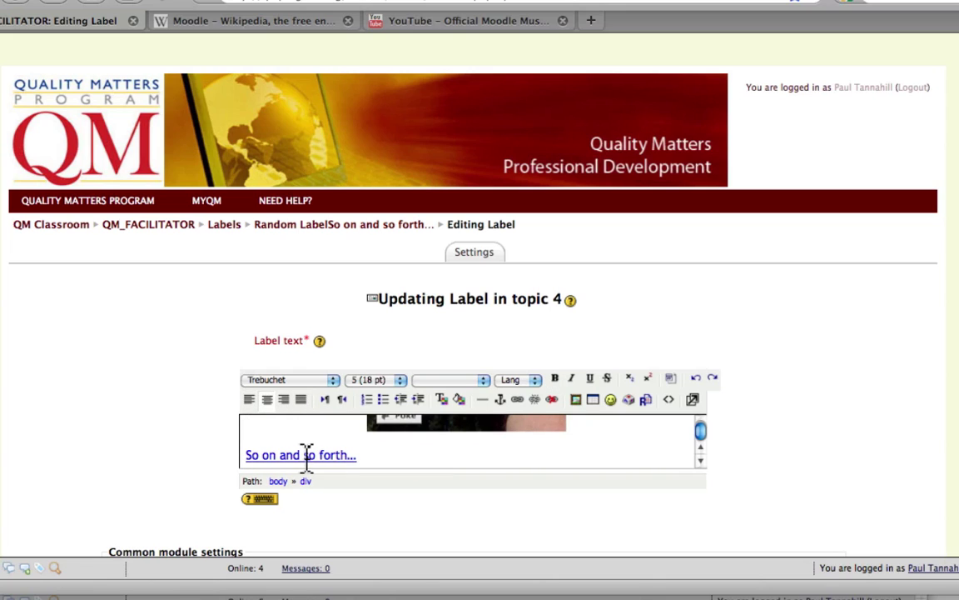
pyautogui.tripleClick(306, 454)
pyautogui.click(267, 400)
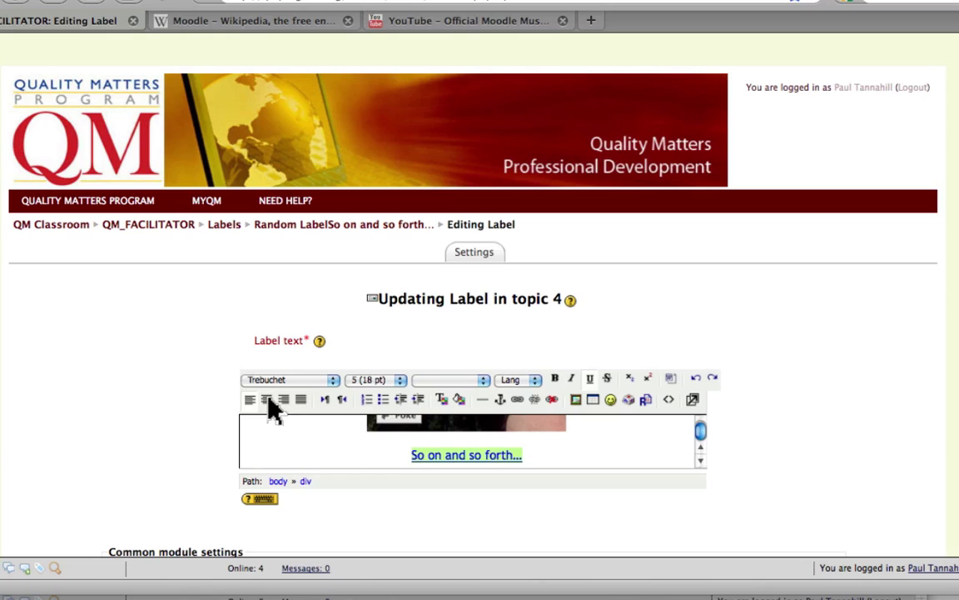
pyautogui.scroll(-5, 124, 396)
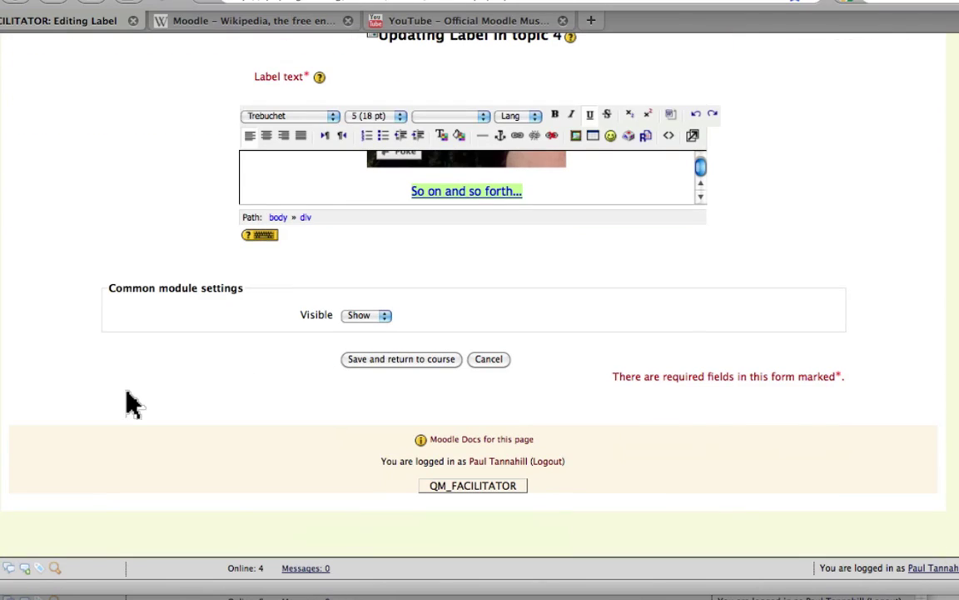
# Save the label changes and scroll down to check the centred label in topic 4.
pyautogui.click(369, 363)
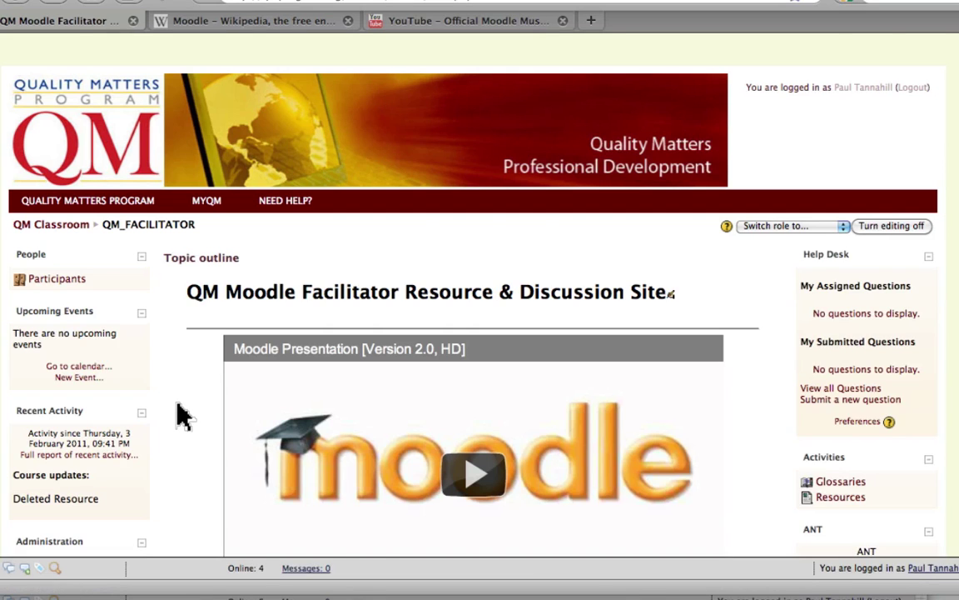
pyautogui.scroll(-10, 182, 415)
pyautogui.scroll(-5, 178, 414)
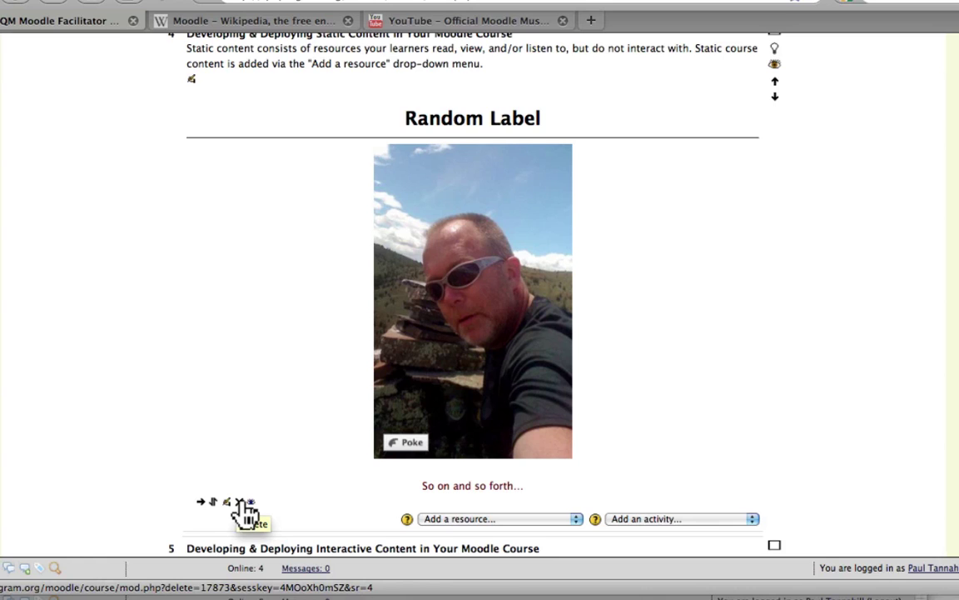
pyautogui.scroll(-5, 854, 360)
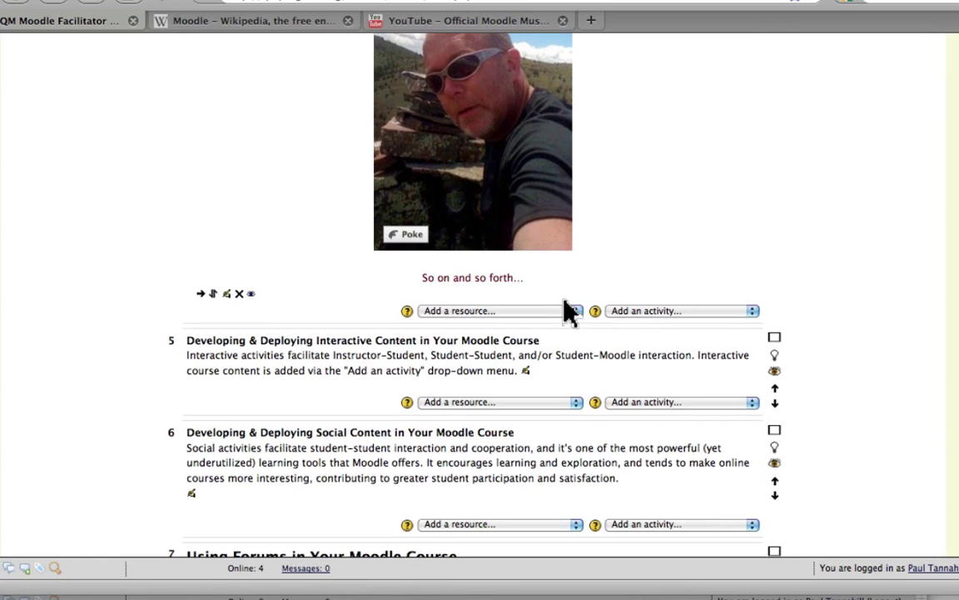
# Open topic 4's 'Add a resource...' list to pick 'Compose a web page'.
pyautogui.click(541, 311)
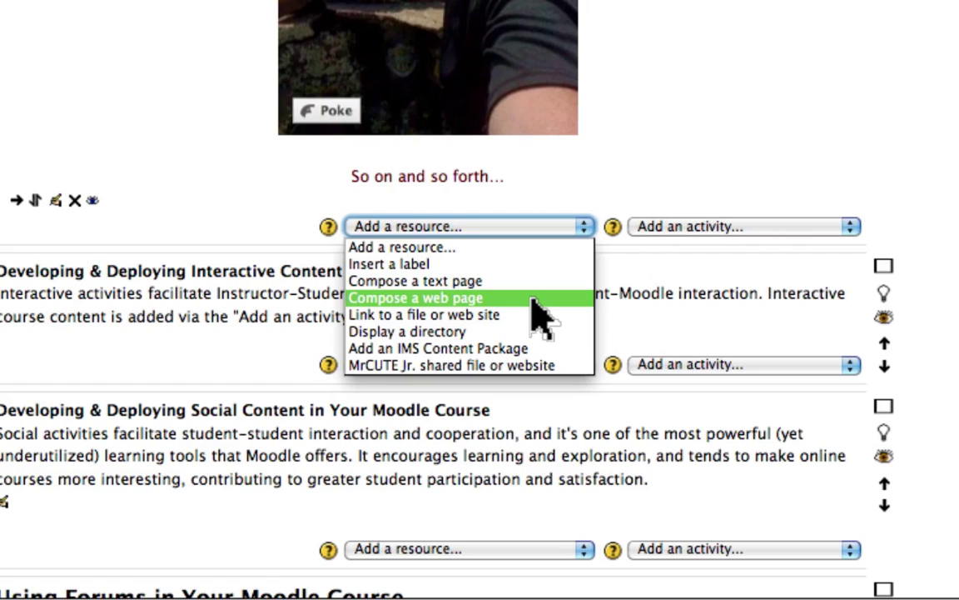
# Choose 'Compose a web page', name it 'Web Page', and click into its Full text editor.
pyautogui.click(538, 300)
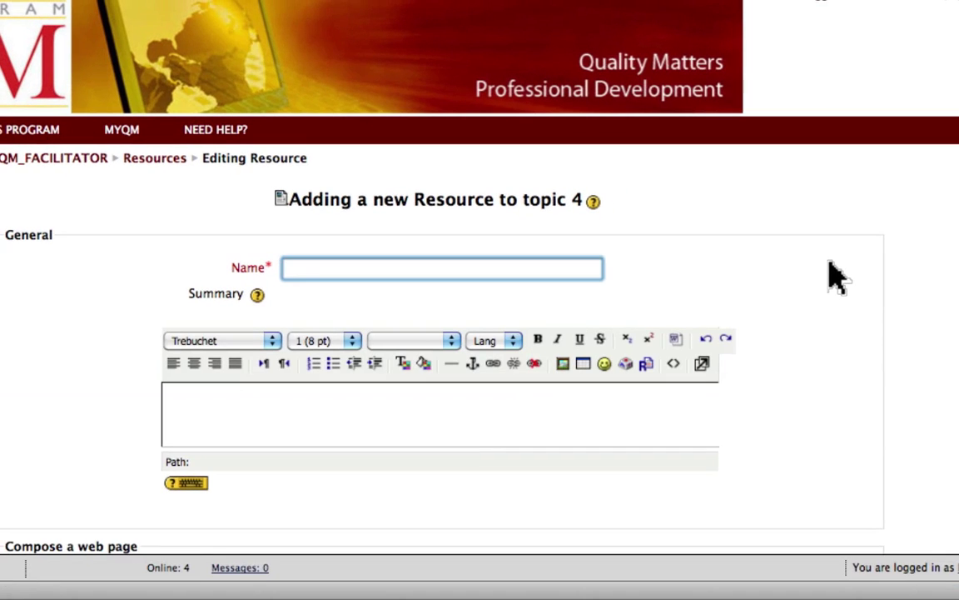
pyautogui.scroll(-5, 837, 275)
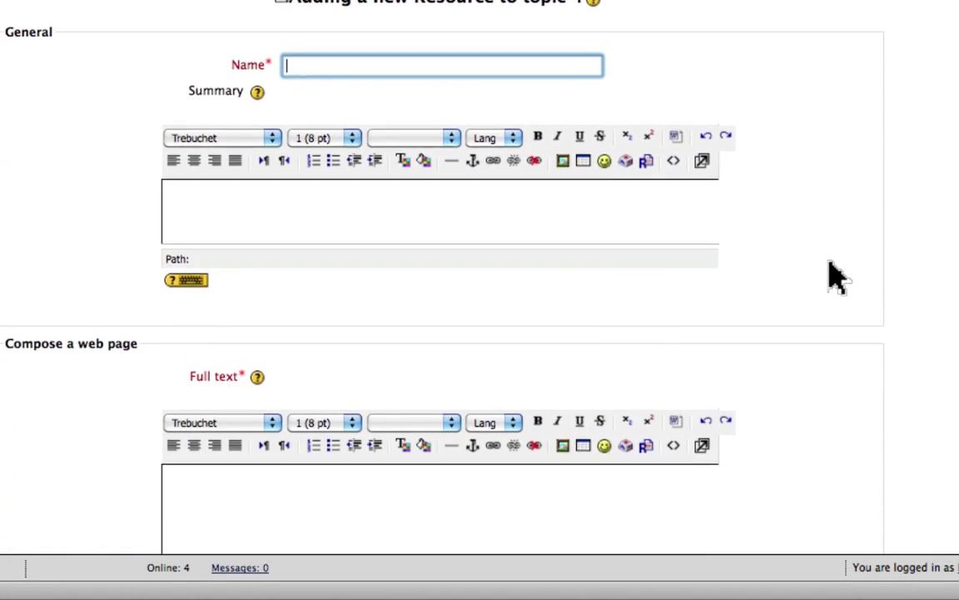
pyautogui.scroll(-1, 837, 275)
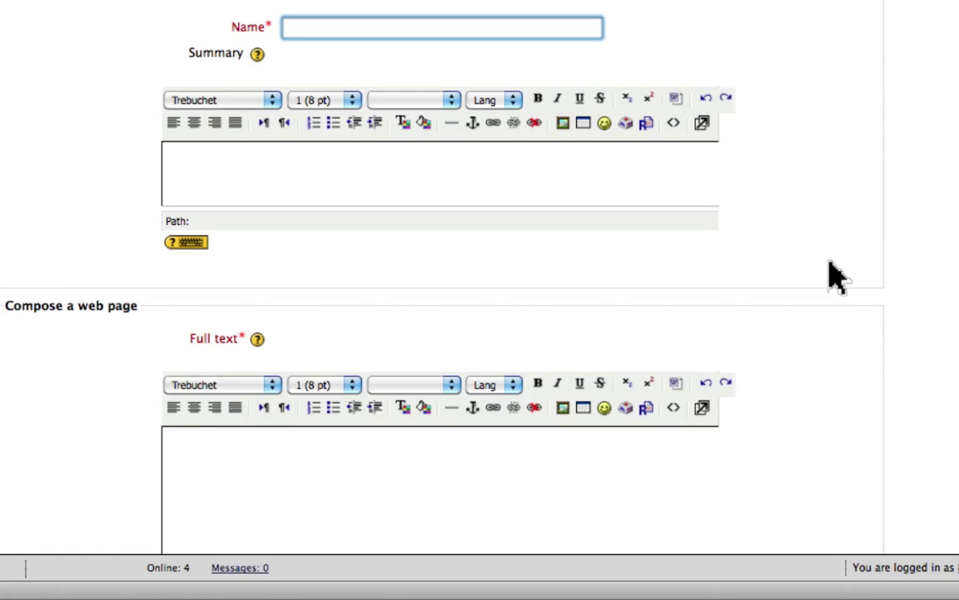
pyautogui.write('Web')
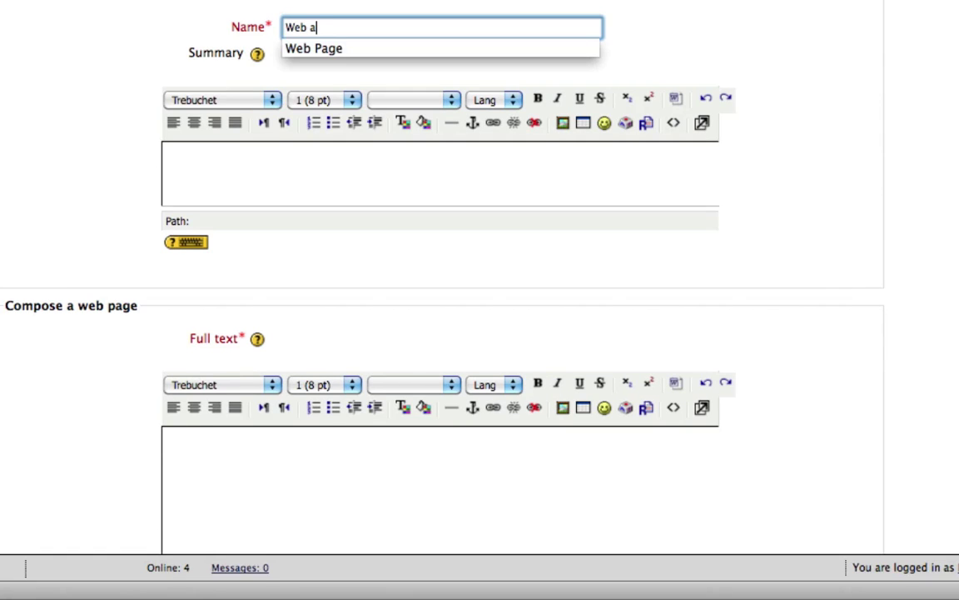
pyautogui.press('Down')
pyautogui.press('Return')
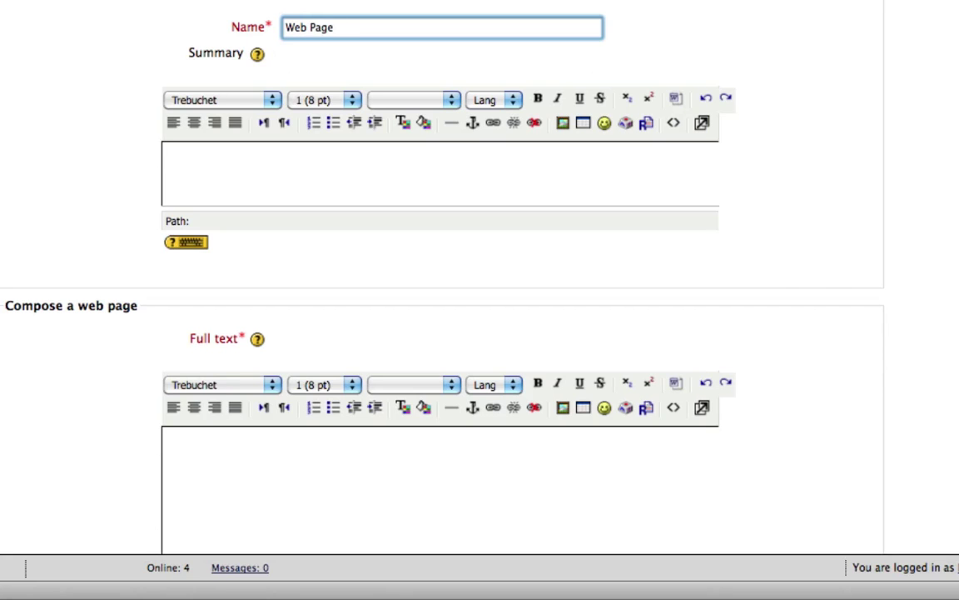
pyautogui.click(611, 179)
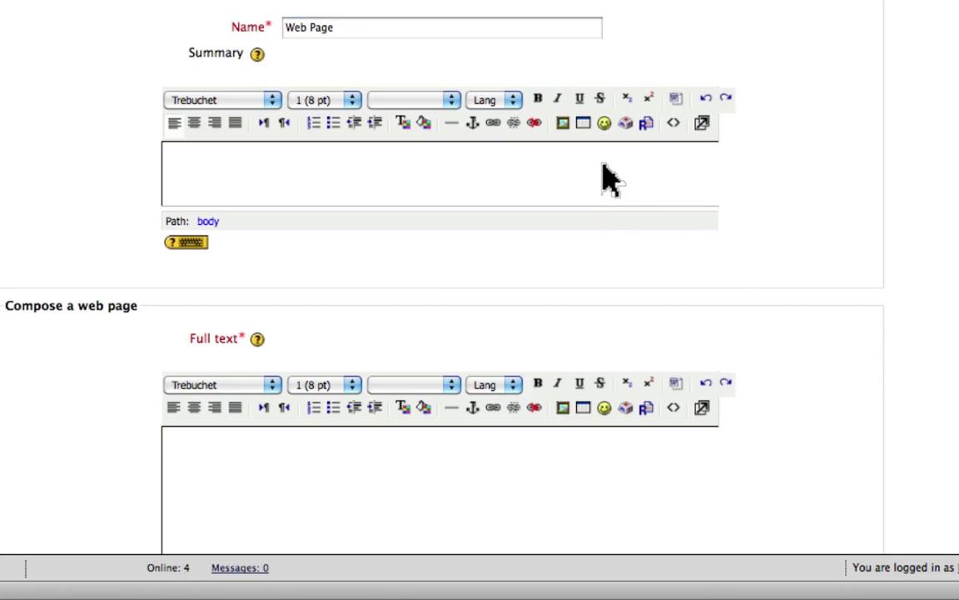
pyautogui.scroll(-5, 840, 154)
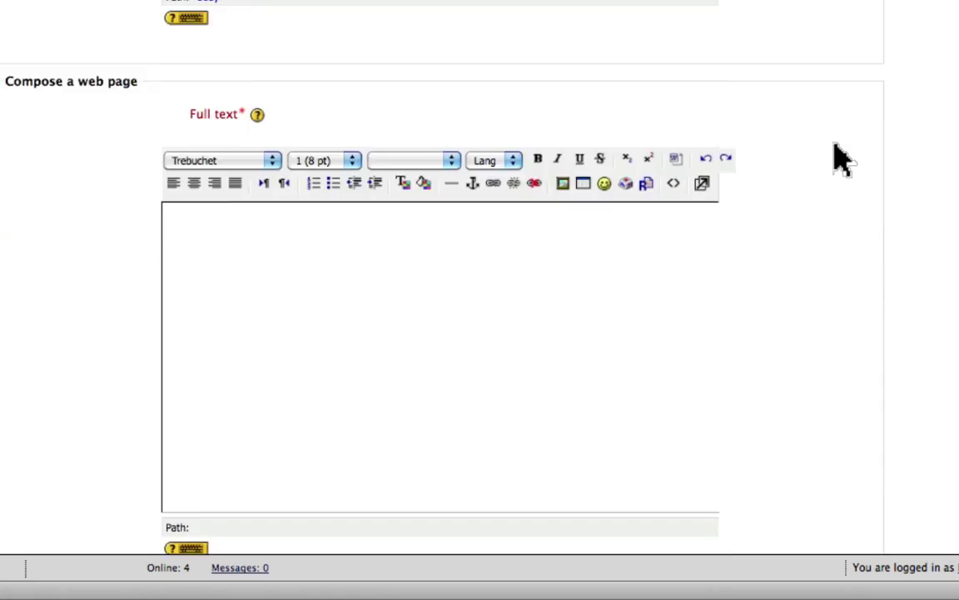
pyautogui.click(359, 285)
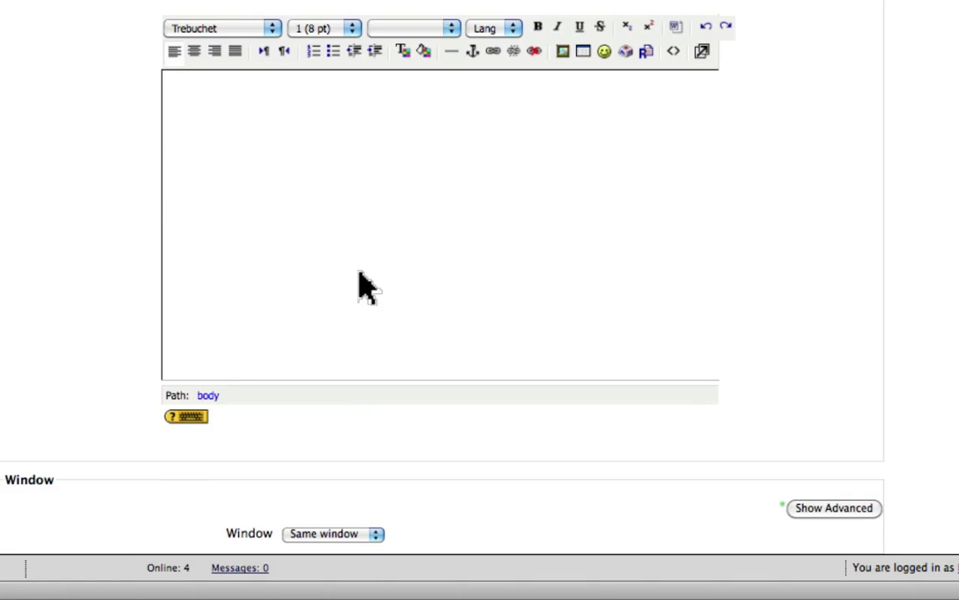
# Enter 'Random Page' as a centred heading at 18 pt.
pyautogui.write('Random Page')
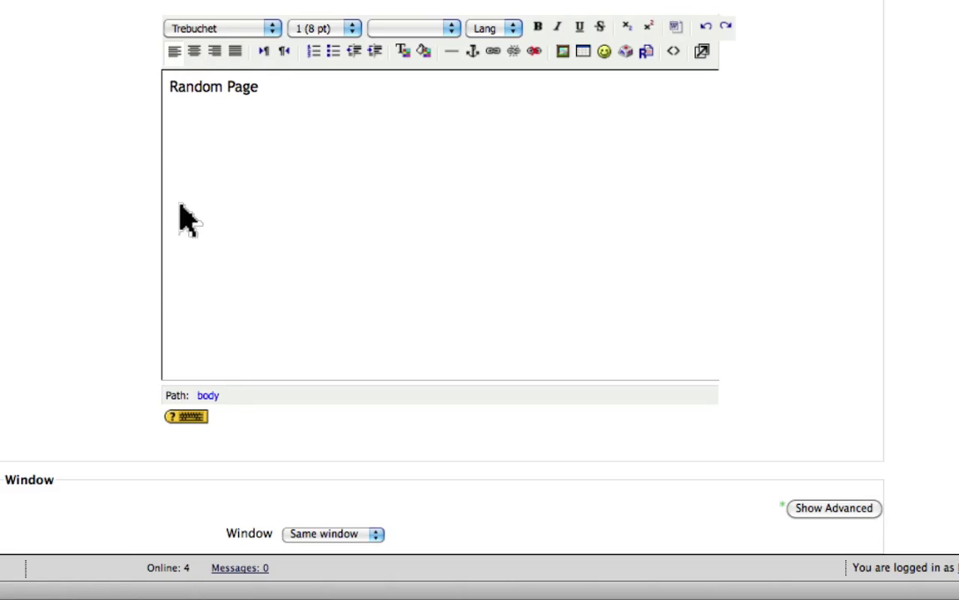
pyautogui.tripleClick(185, 93)
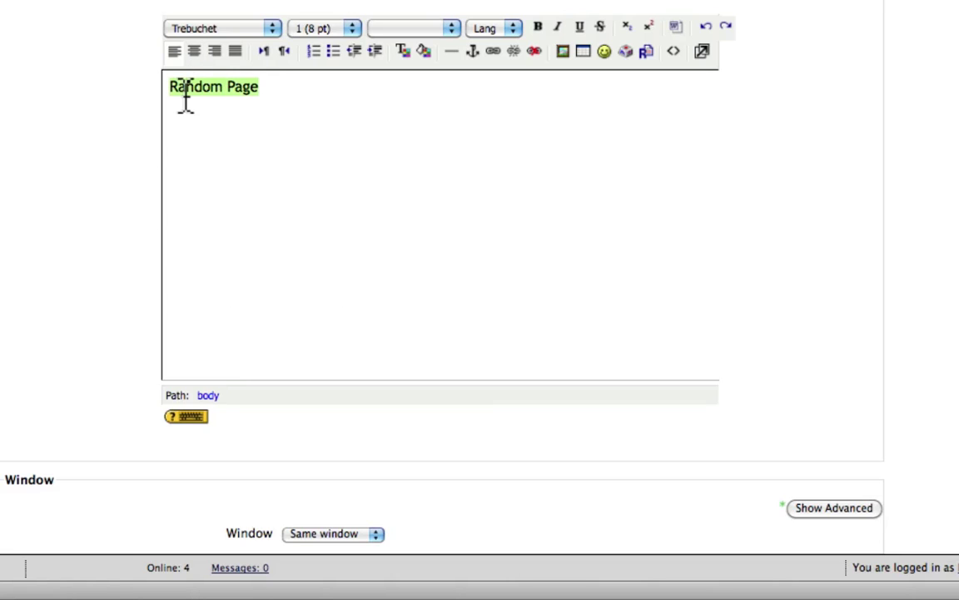
pyautogui.click(194, 51)
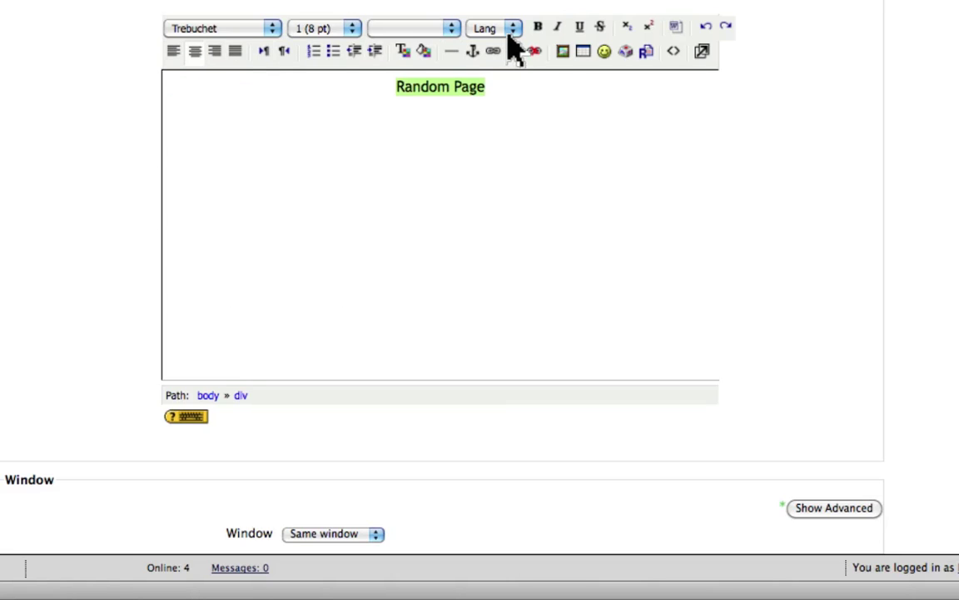
pyautogui.click(335, 30)
pyautogui.click(321, 105)
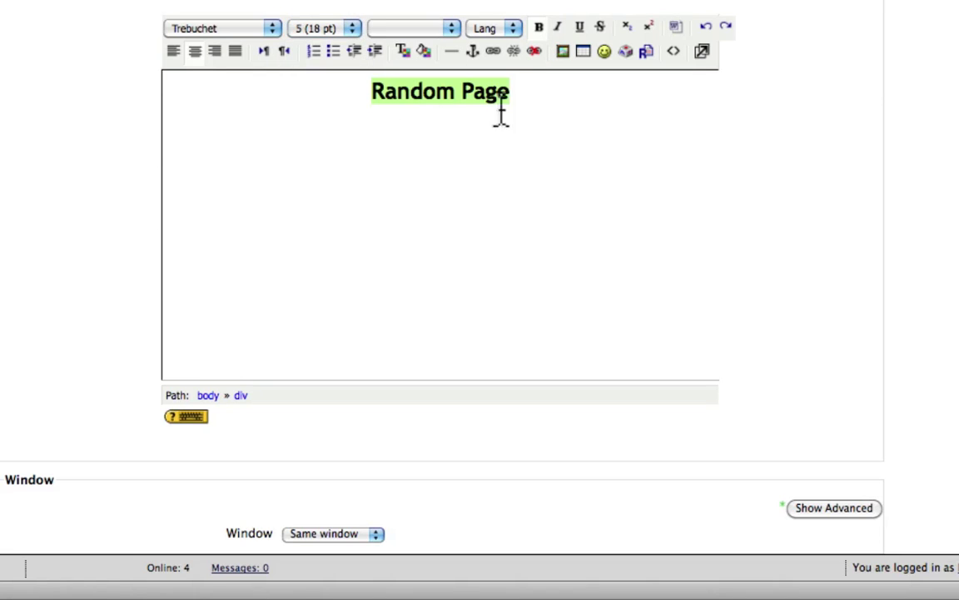
pyautogui.click(543, 103)
# Add a horizontal rule beneath the heading and bring up the YouTube music video.
pyautogui.press('Return')
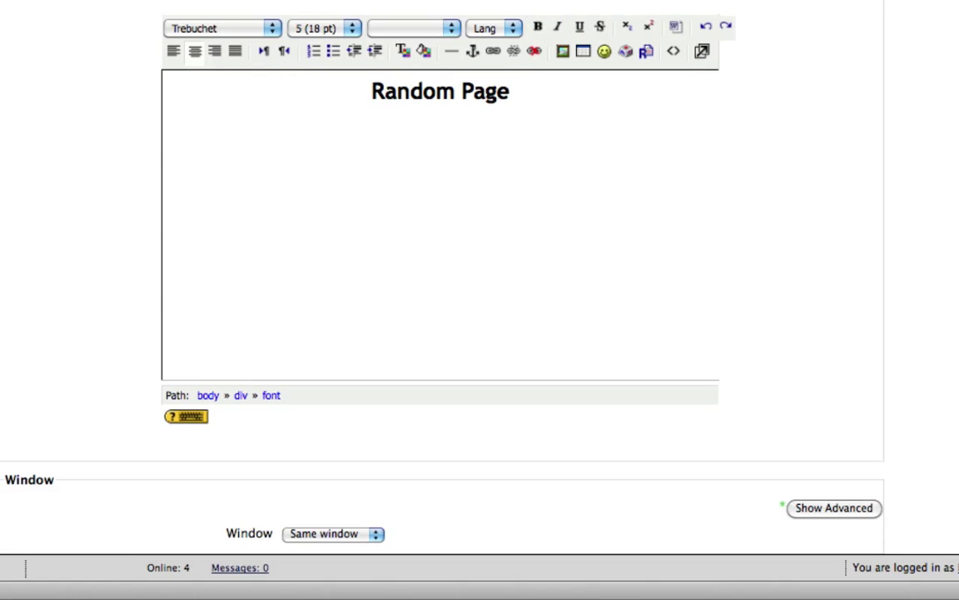
pyautogui.click(451, 54)
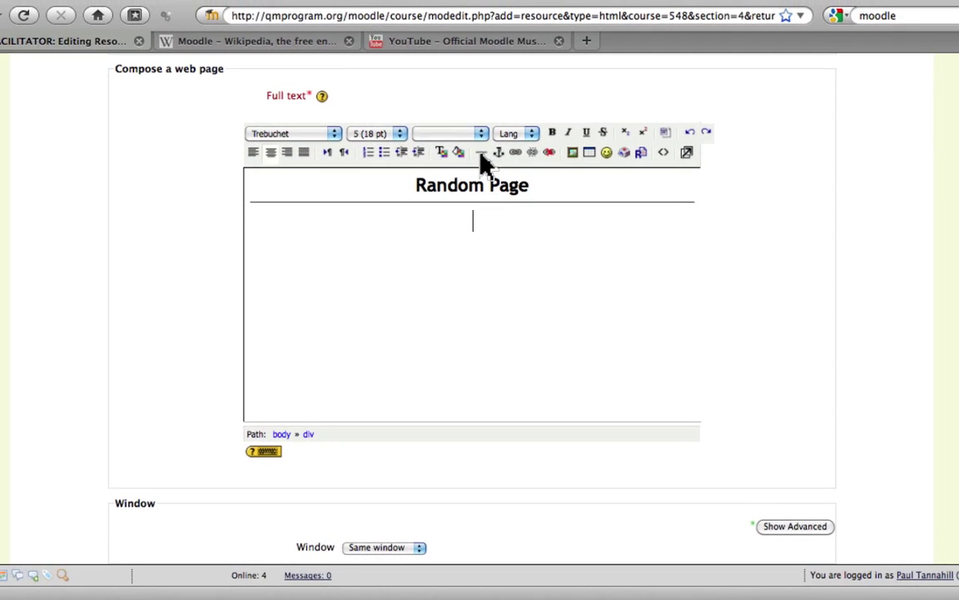
pyautogui.click(476, 52)
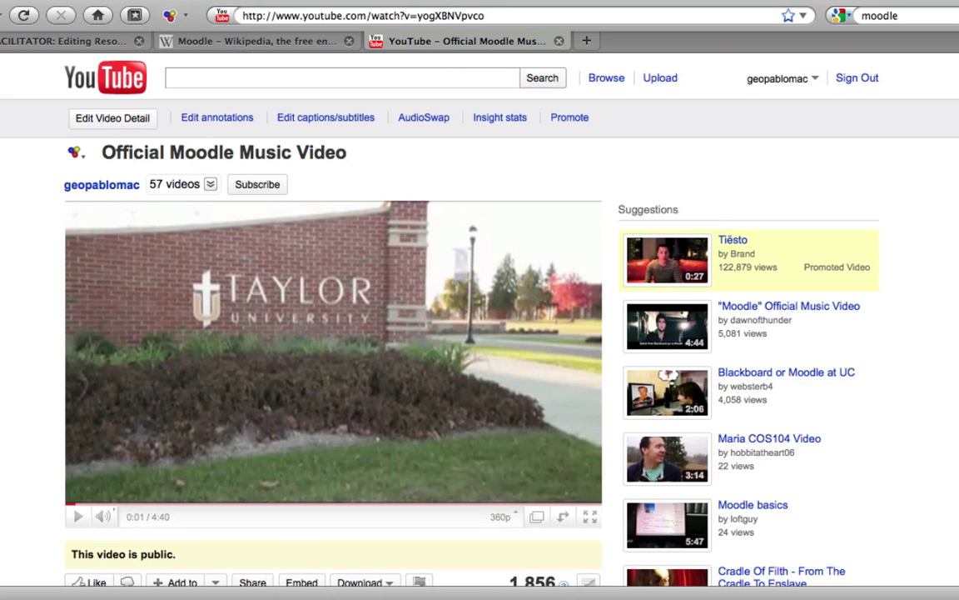
pyautogui.scroll(-3, 480, 333)
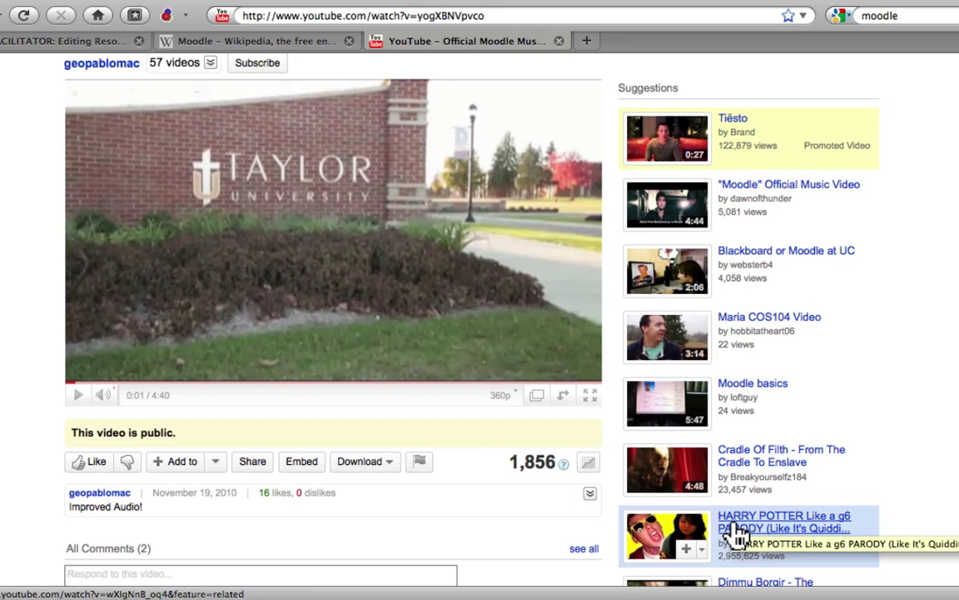
pyautogui.scroll(-5, 737, 533)
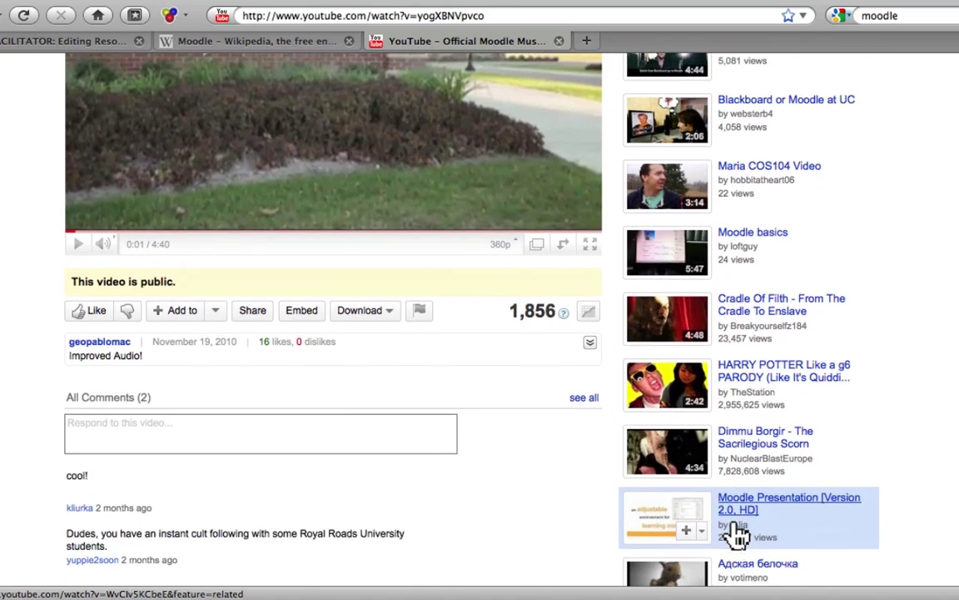
pyautogui.scroll(5, 737, 533)
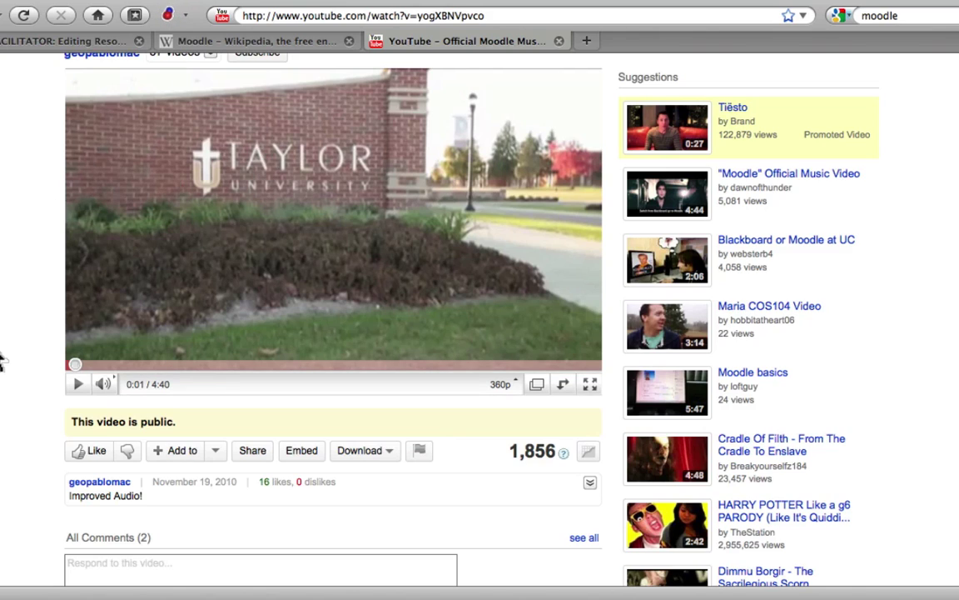
# Copy the video's 853 × 505 embed code, then go back to the Moodle editor.
pyautogui.click(308, 452)
pyautogui.scroll(-5, 45, 438)
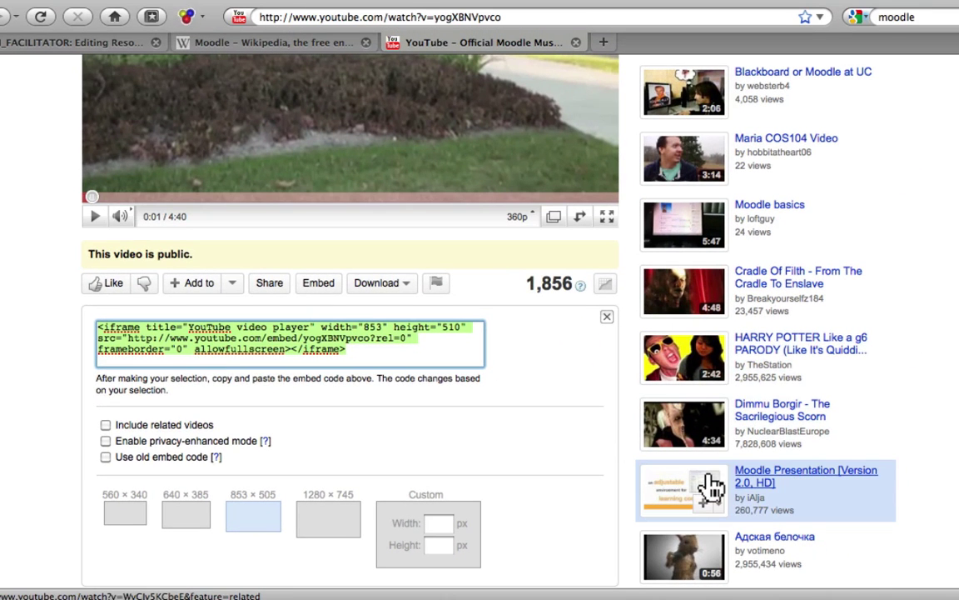
pyautogui.click(333, 518)
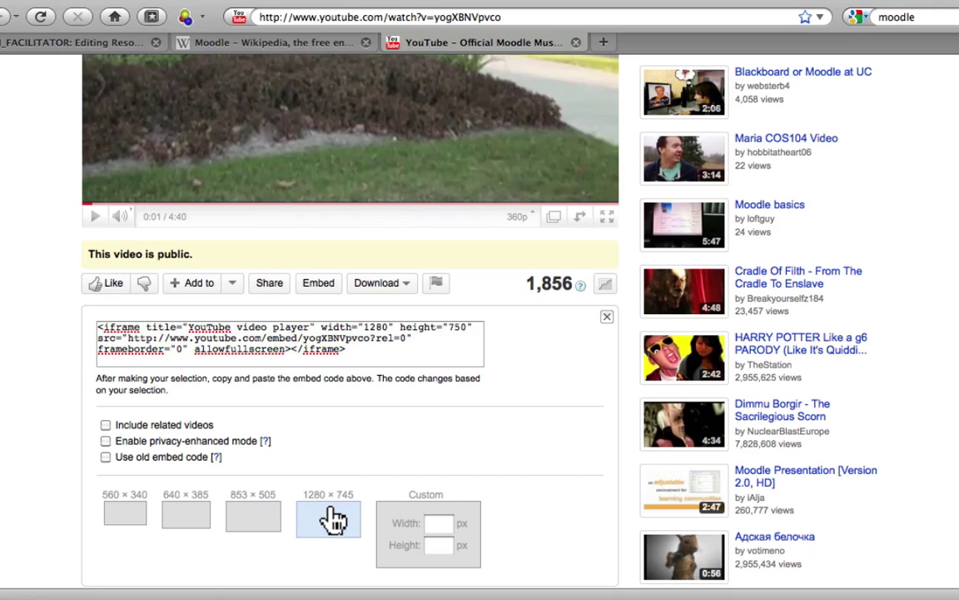
pyautogui.click(252, 518)
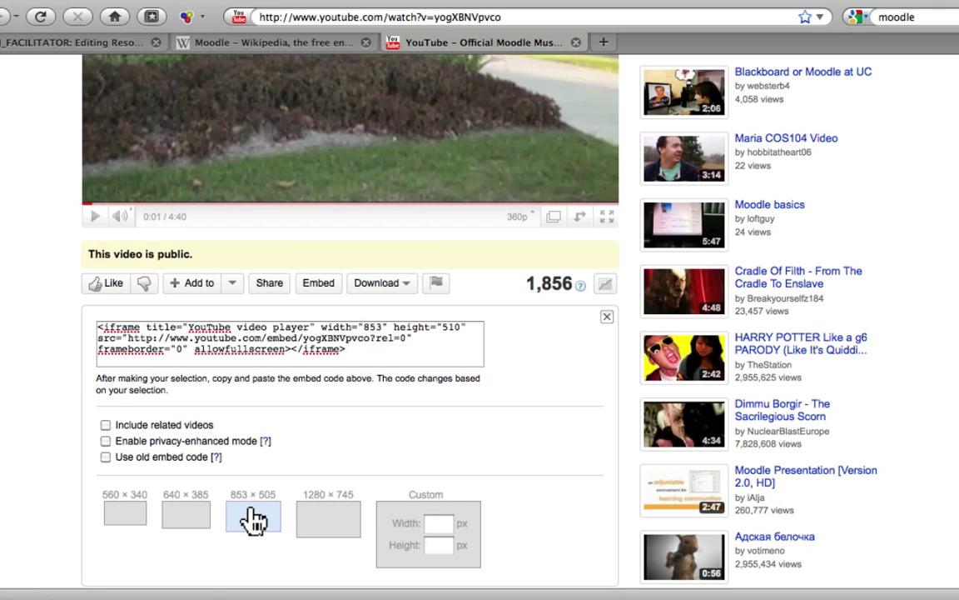
pyautogui.click(256, 336)
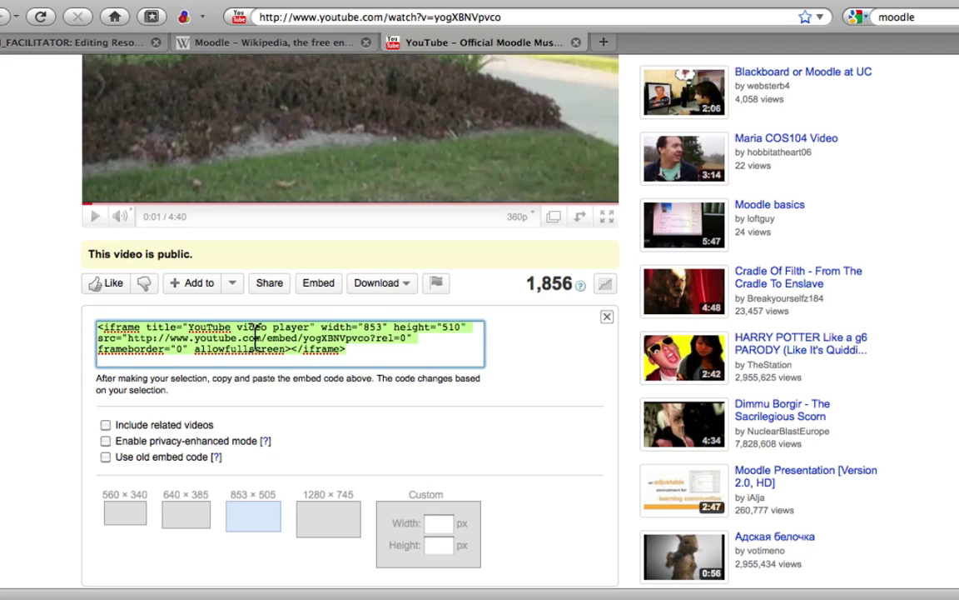
pyautogui.rightClick(255, 335)
pyautogui.click(279, 386)
pyautogui.click(61, 49)
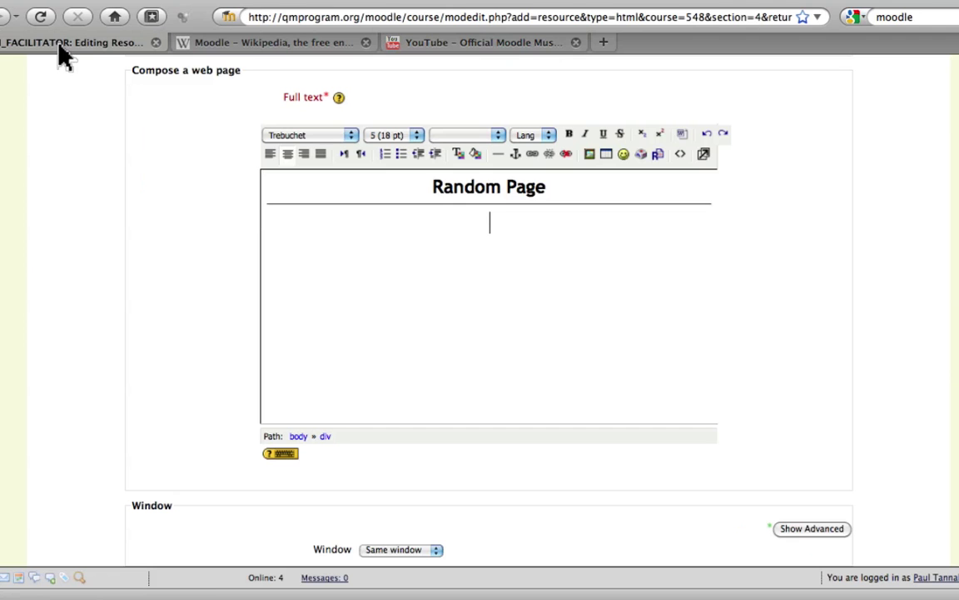
# Paste the YouTube embed code into the HTML source below the heading and save the page.
pyautogui.click(682, 161)
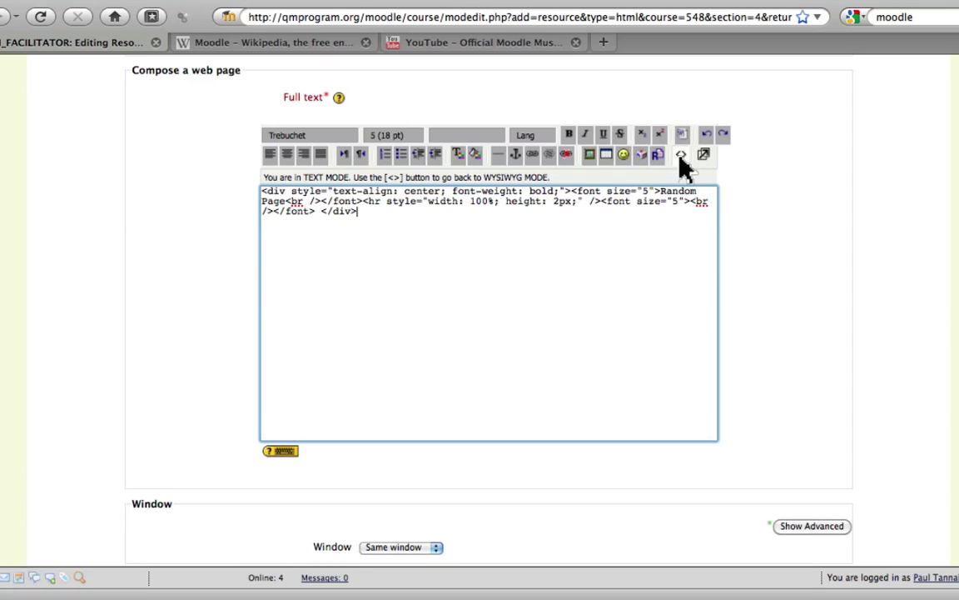
pyautogui.rightClick(546, 293)
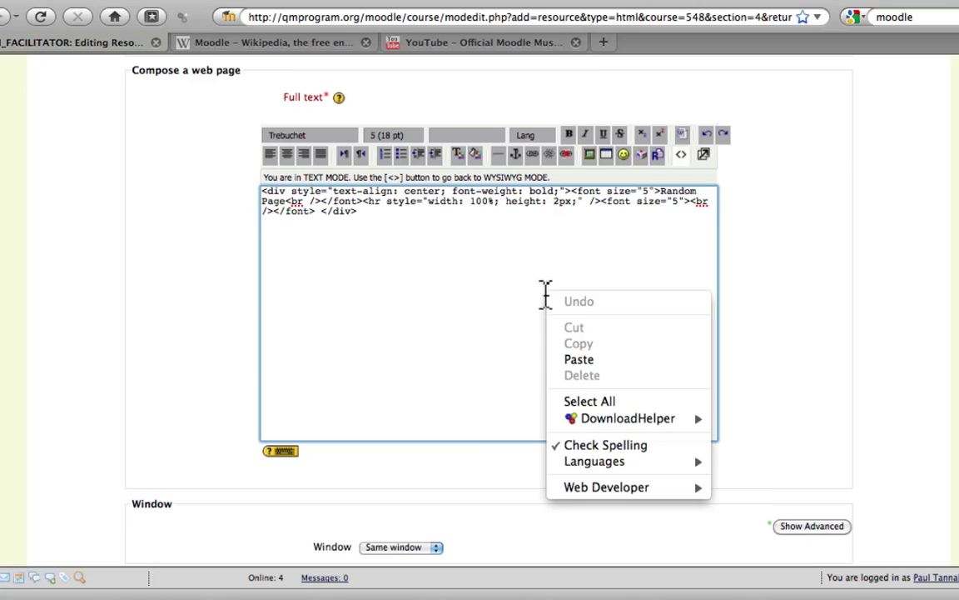
pyautogui.click(564, 362)
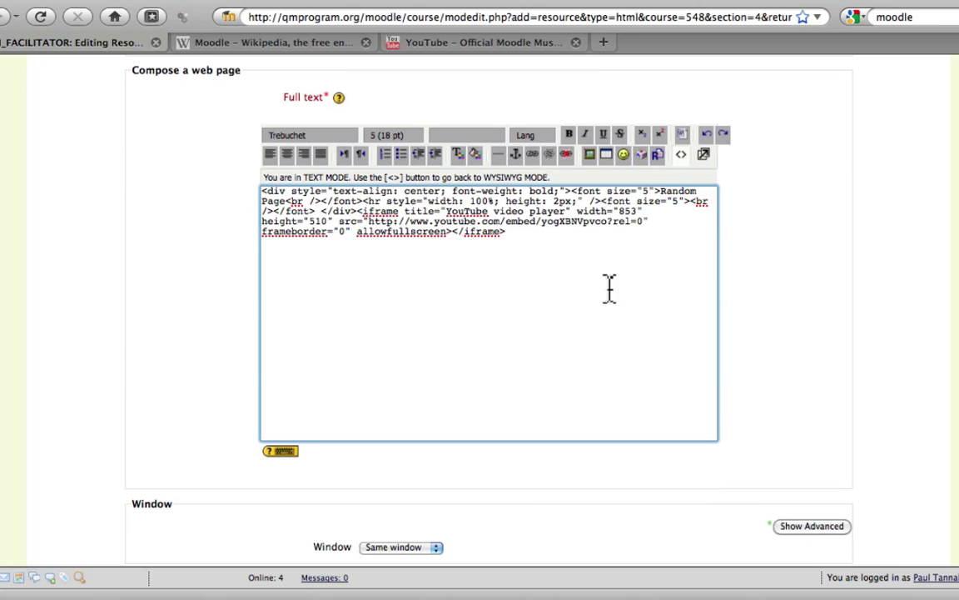
pyautogui.click(682, 155)
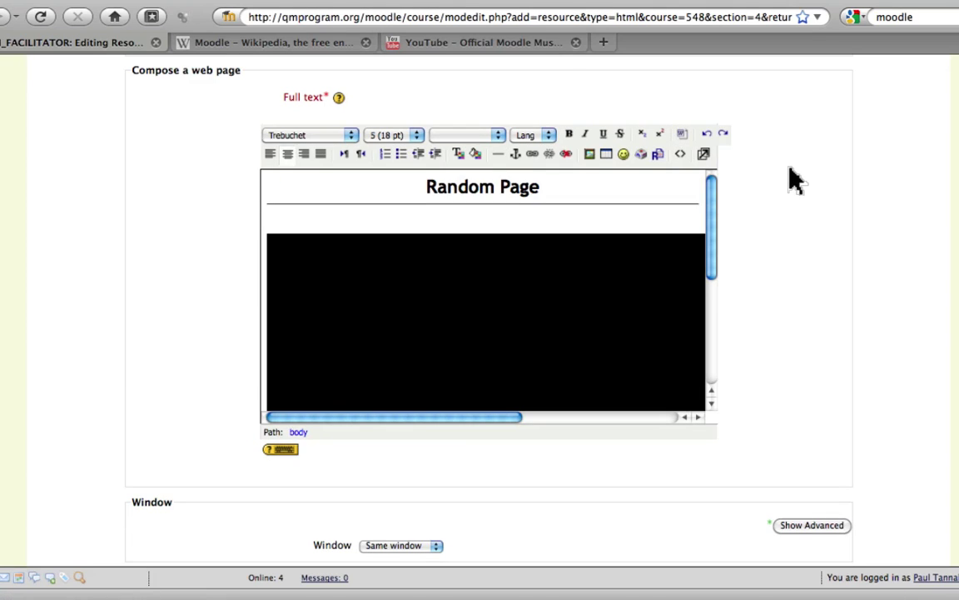
pyautogui.scroll(-5, 788, 178)
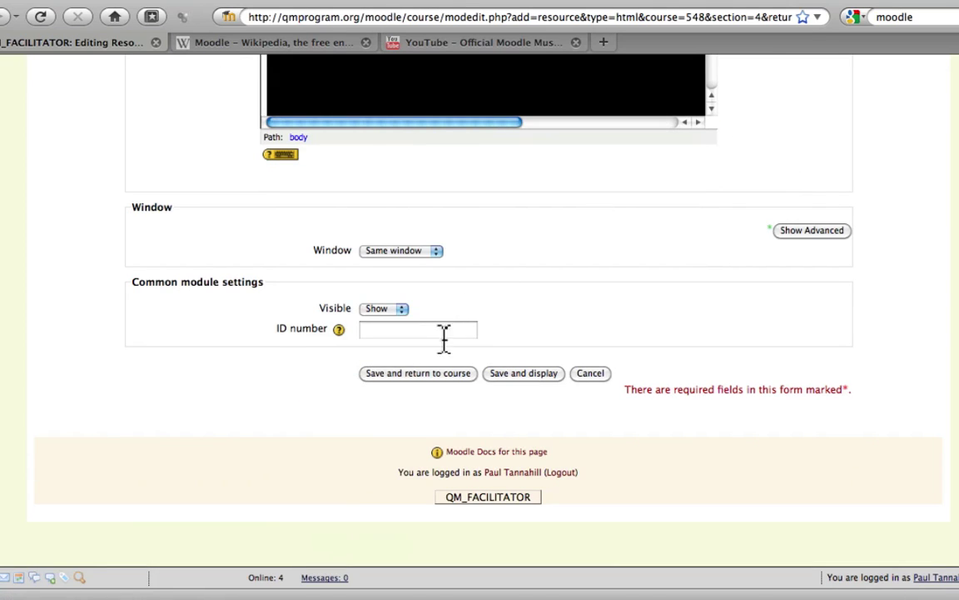
pyautogui.click(436, 376)
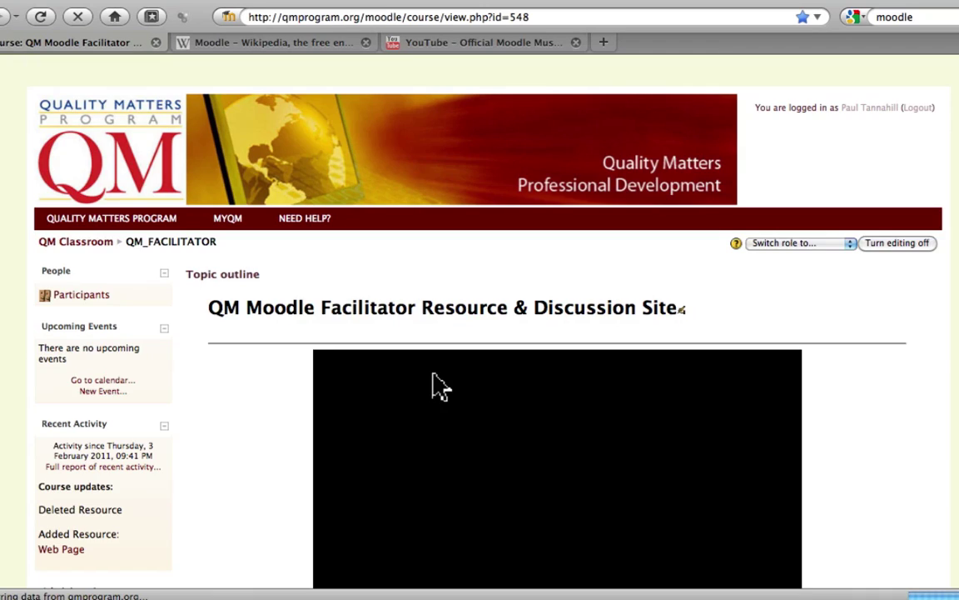
pyautogui.scroll(-15, 185, 420)
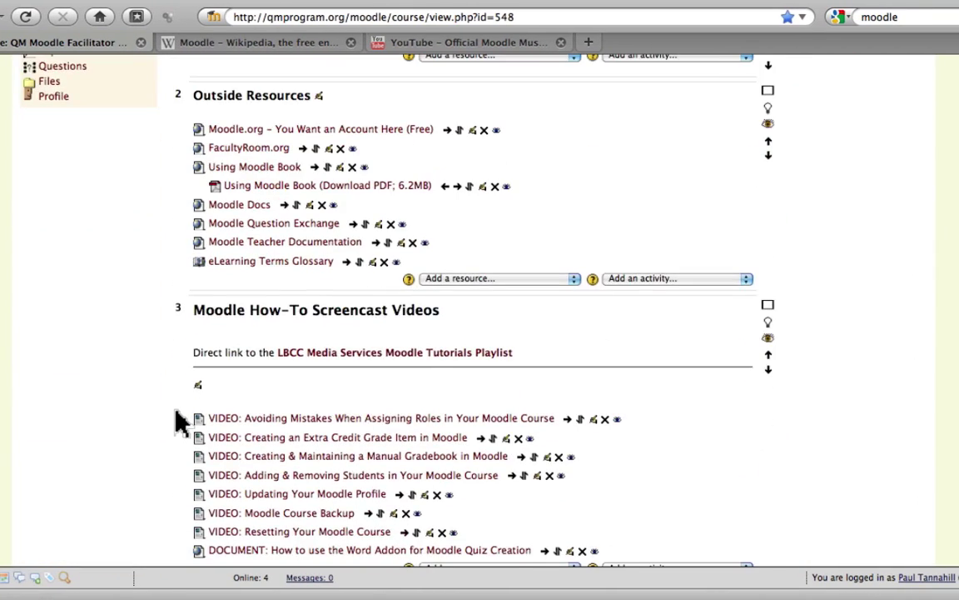
pyautogui.scroll(-3, 182, 423)
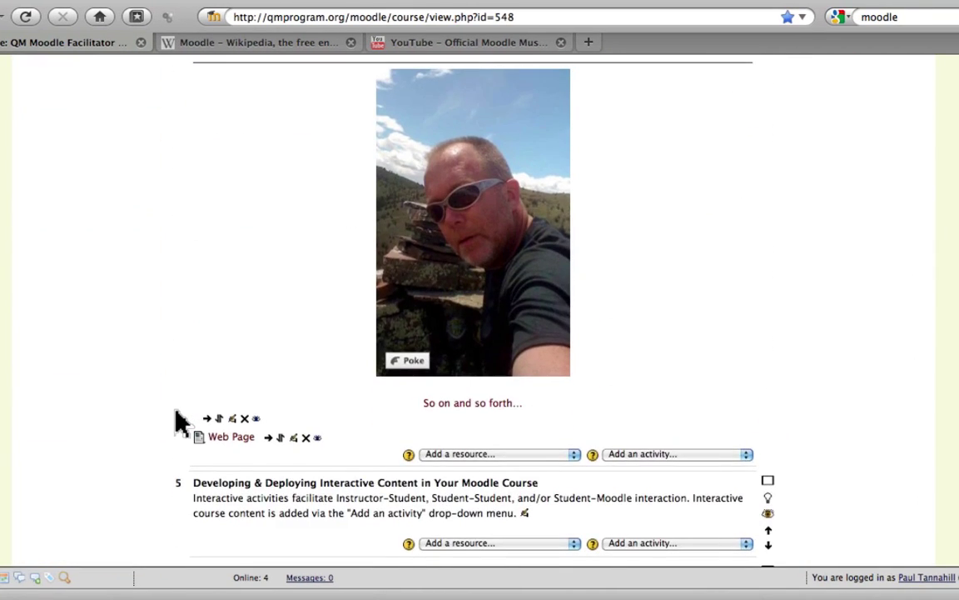
pyautogui.scroll(-2, 180, 422)
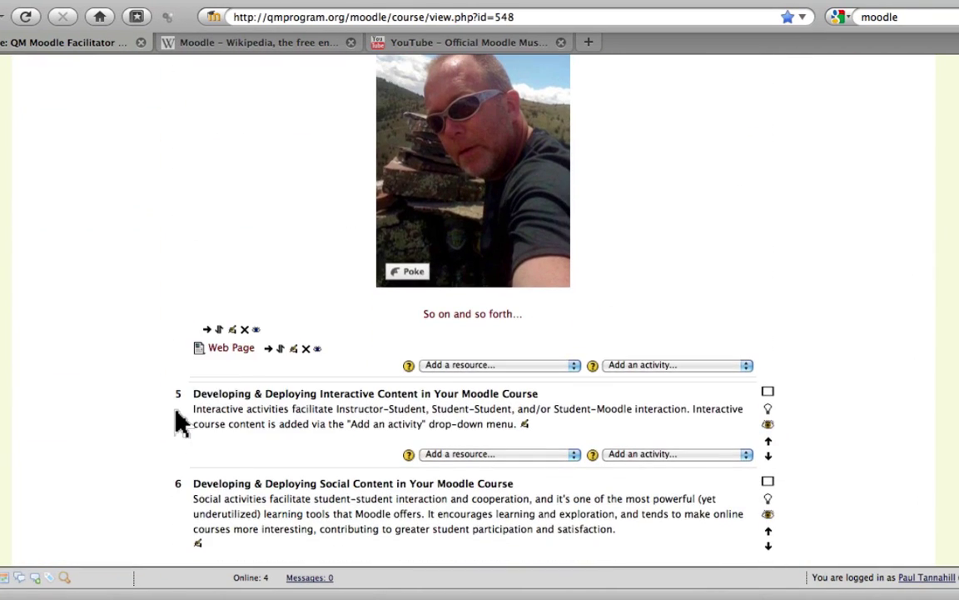
# Open the Web Page resource and play the embedded music video, pausing it at 0:06.
pyautogui.click(228, 354)
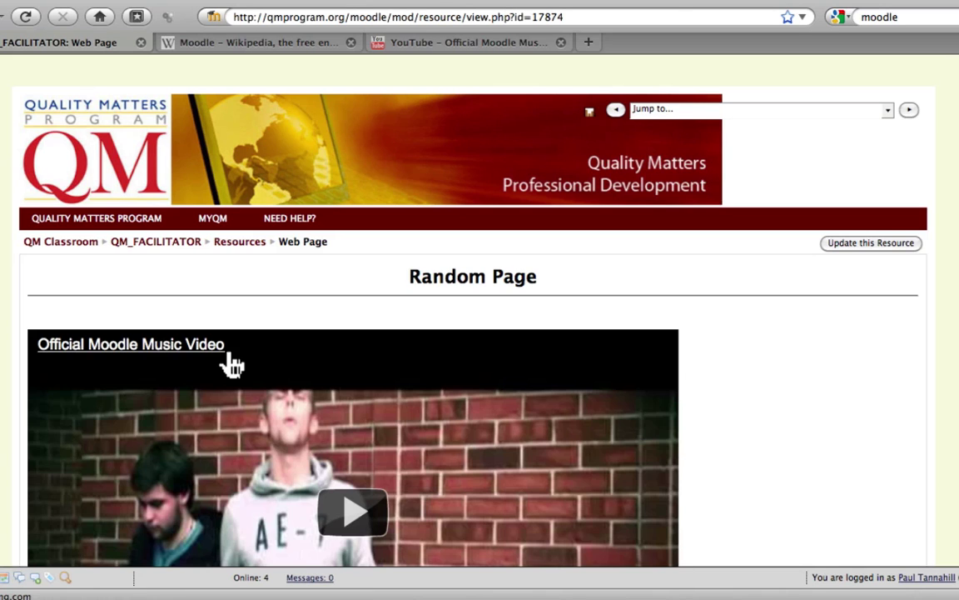
pyautogui.scroll(-5, 480, 333)
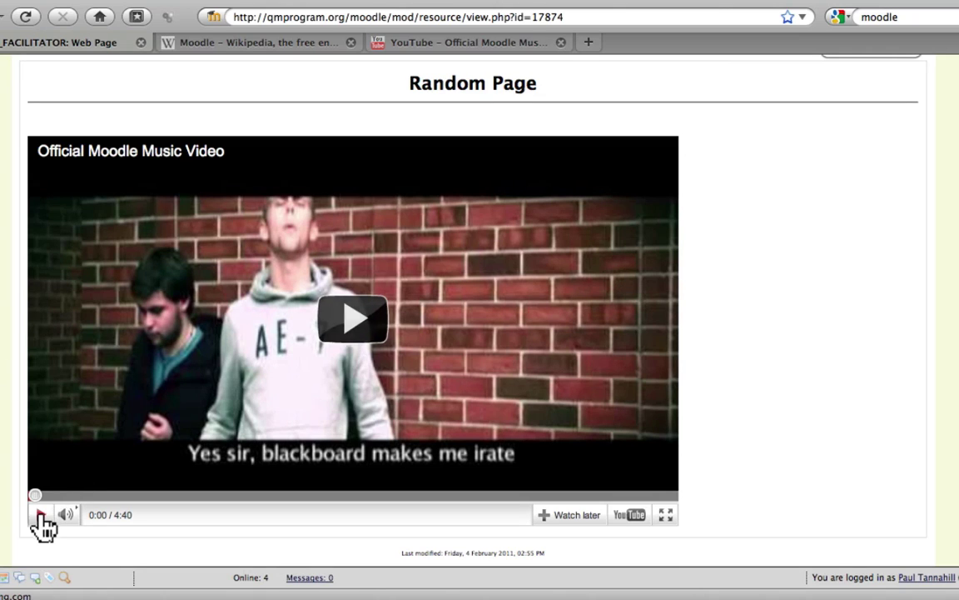
pyautogui.click(40, 517)
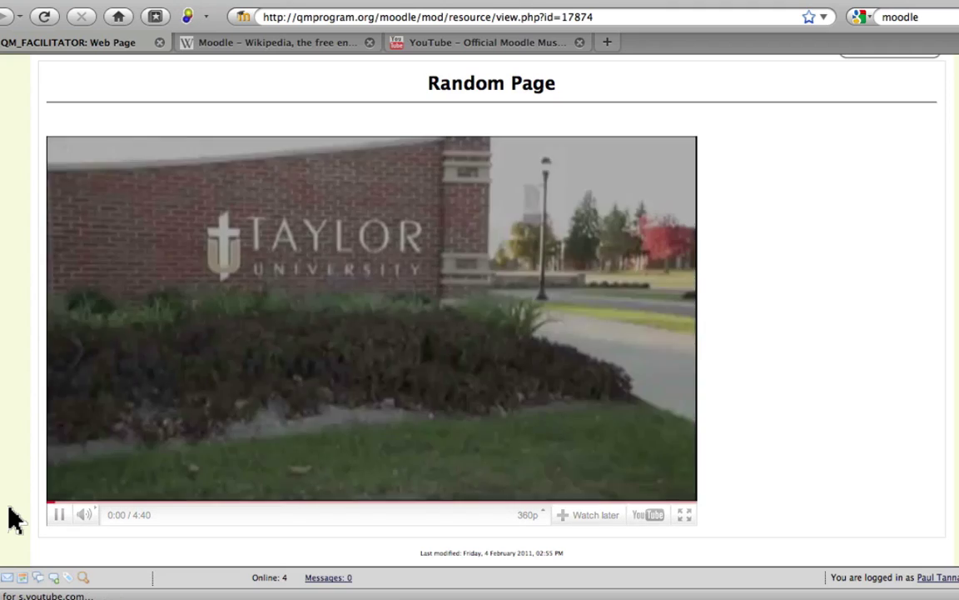
pyautogui.scroll(-1, 10, 493)
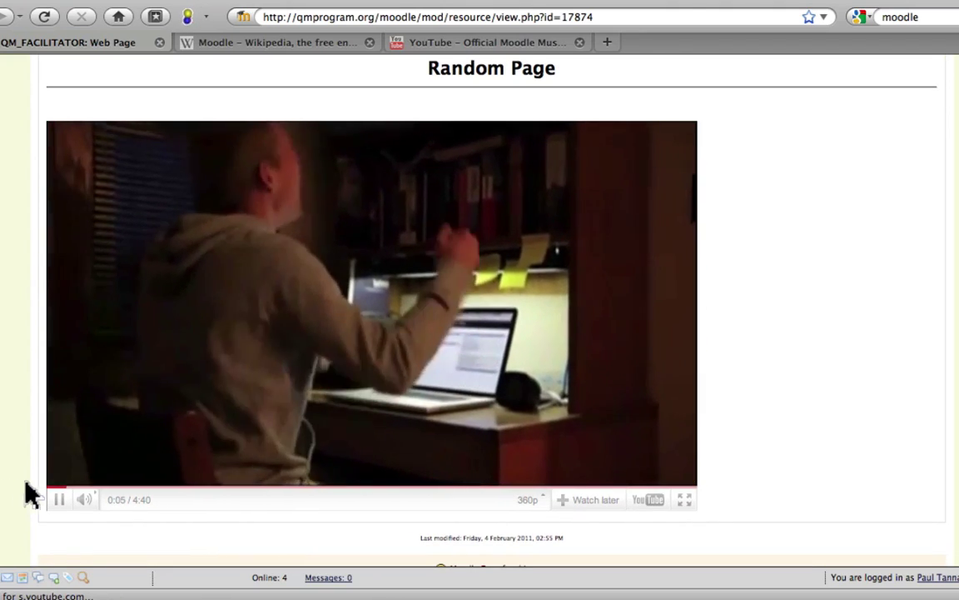
pyautogui.click(59, 499)
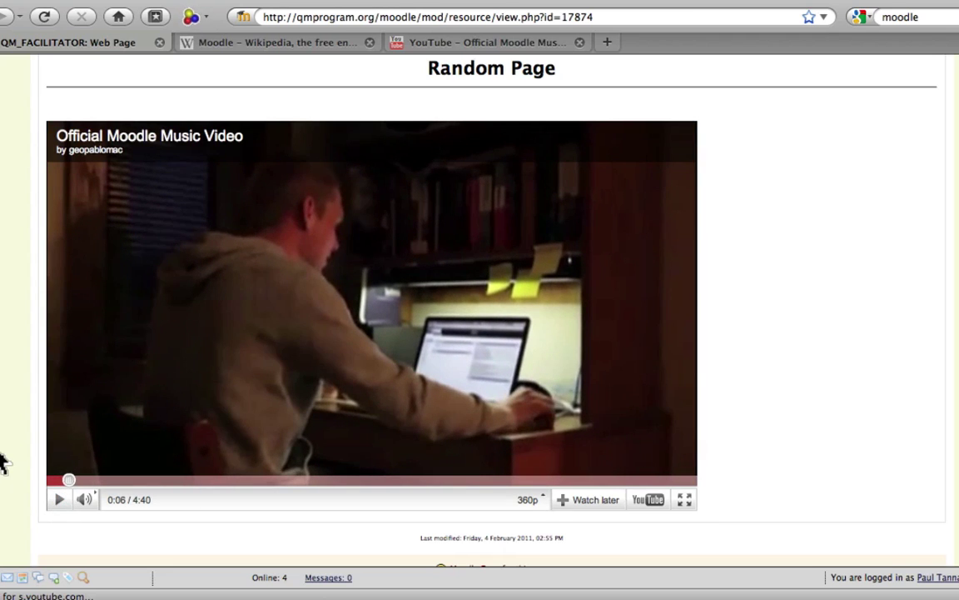
pyautogui.scroll(5, 3, 464)
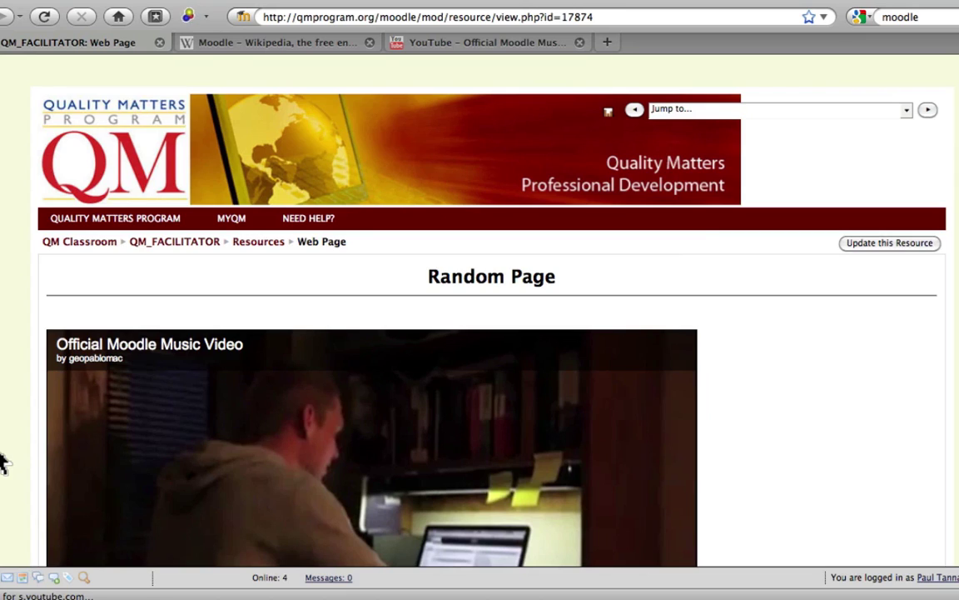
# Return to the QM_FACILITATOR course page and scroll down to topic 4.
pyautogui.click(173, 250)
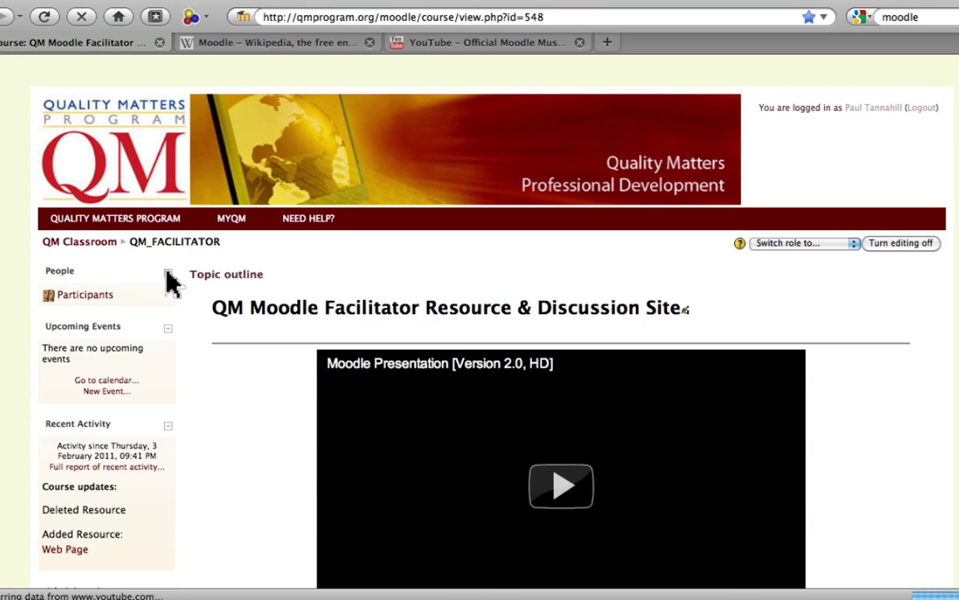
pyautogui.scroll(-5, 203, 402)
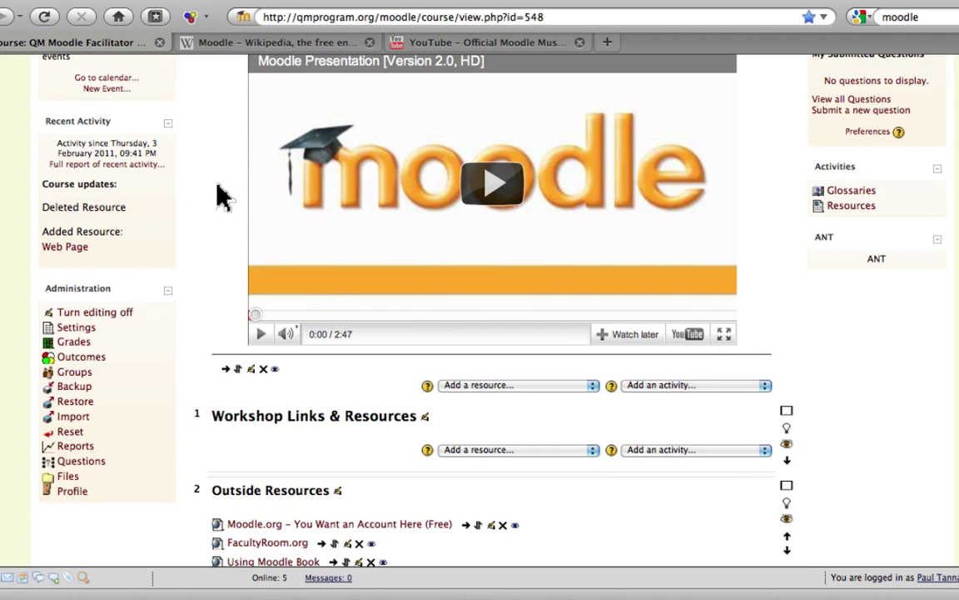
pyautogui.scroll(-15, 195, 235)
pyautogui.scroll(-3, 196, 235)
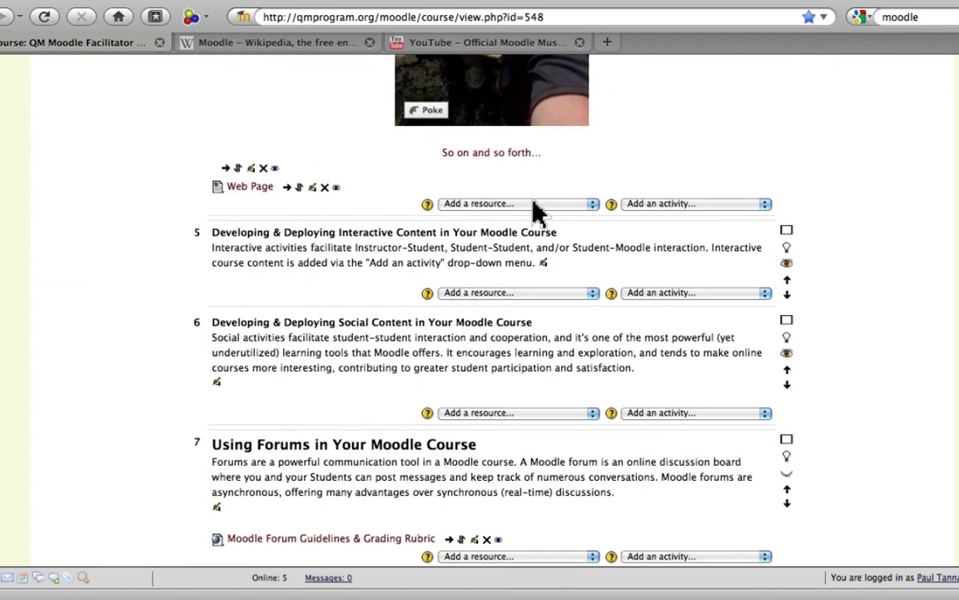
# Add a web-site link resource to topic 4 with the name 'Moodle Info'.
pyautogui.click(537, 212)
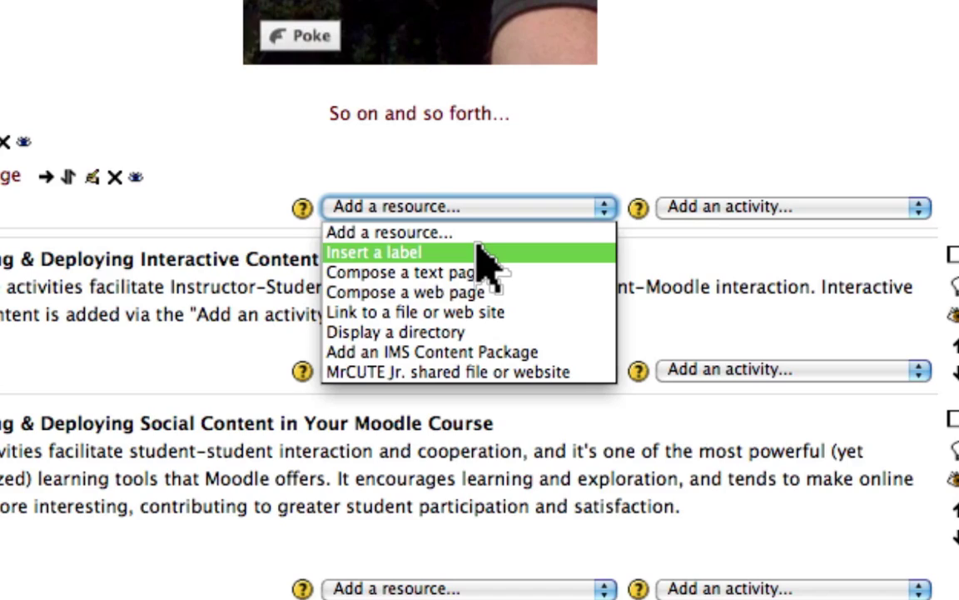
pyautogui.click(539, 327)
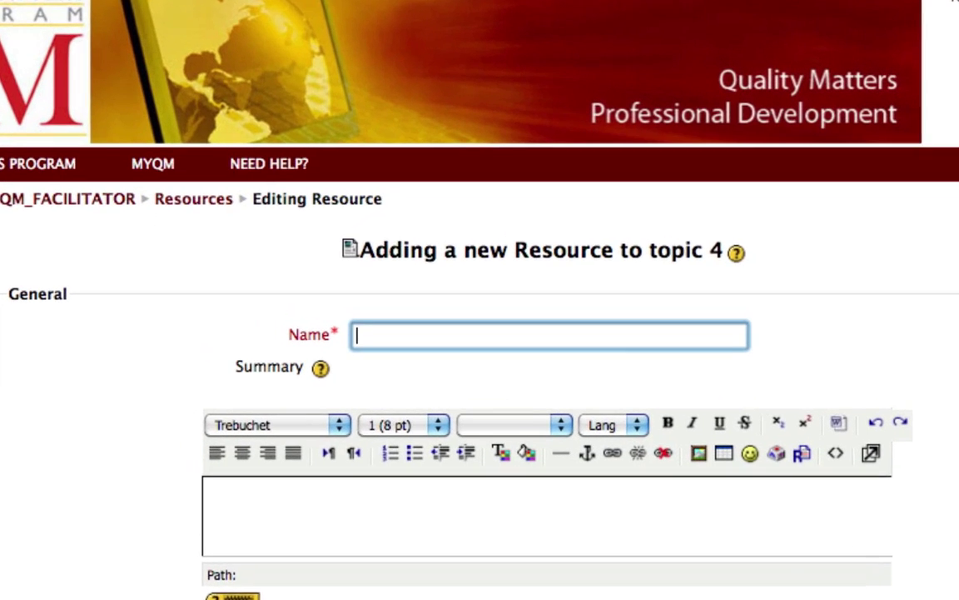
pyautogui.write('Moodle')
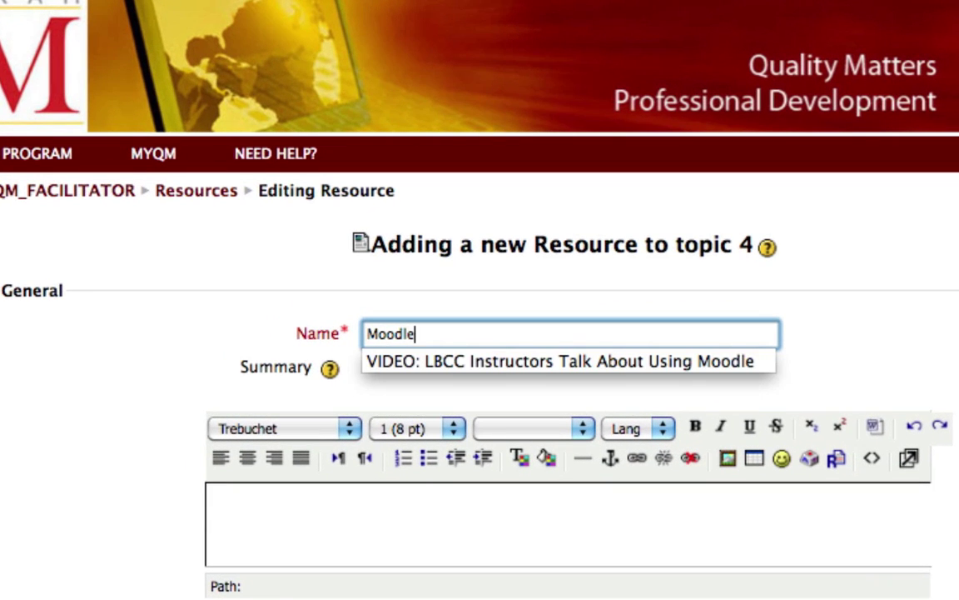
pyautogui.write(' Info')
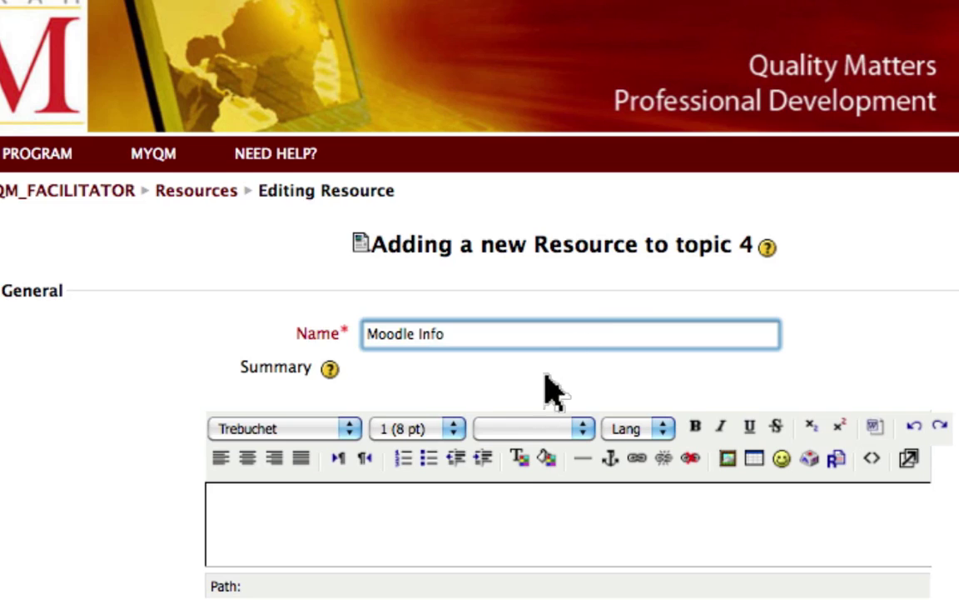
pyautogui.click(532, 508)
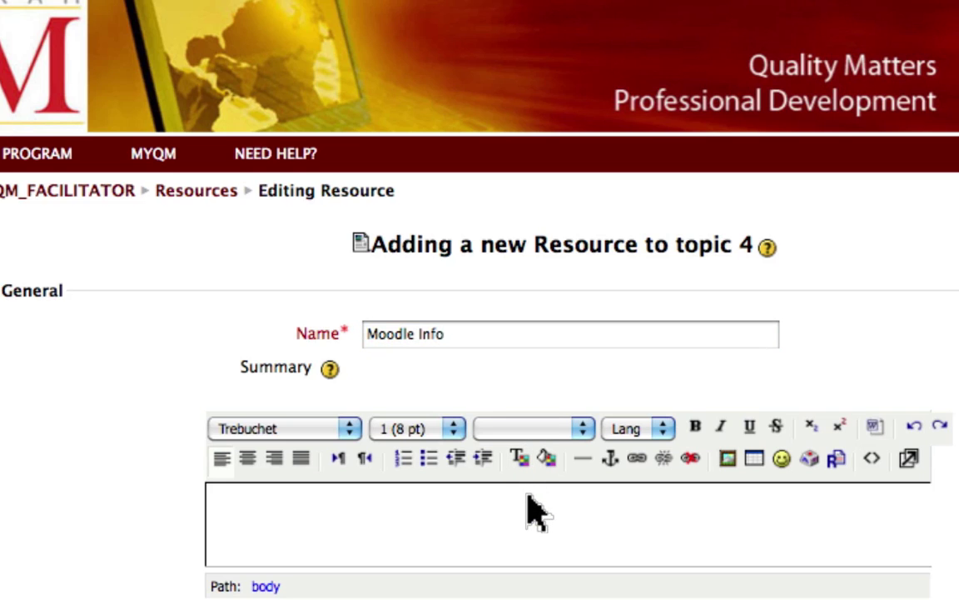
pyautogui.scroll(-8, 531, 508)
pyautogui.scroll(-4, 533, 510)
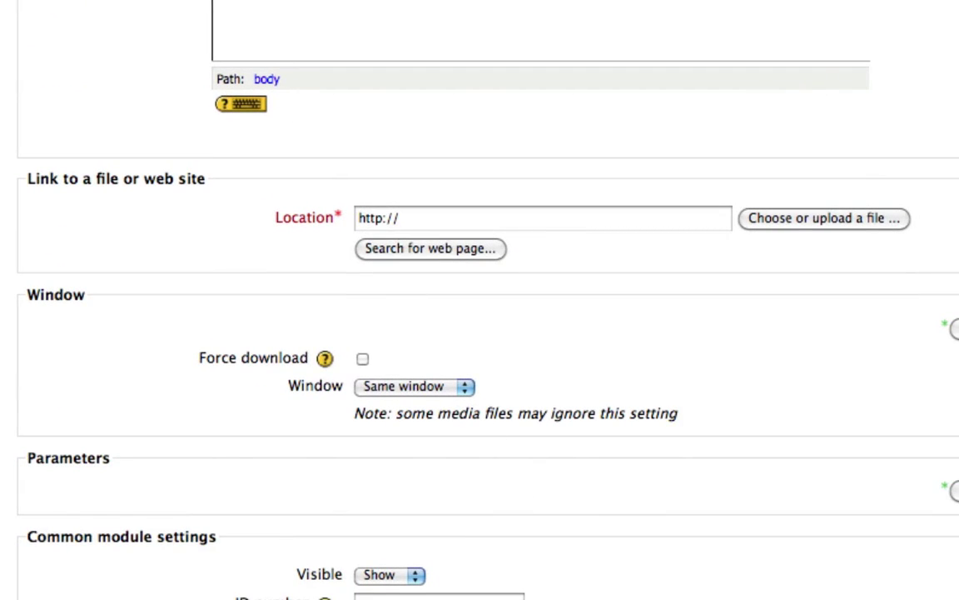
# Copy the Wikipedia Moodle article's address and go back to the Moodle resource form.
pyautogui.click(308, 52)
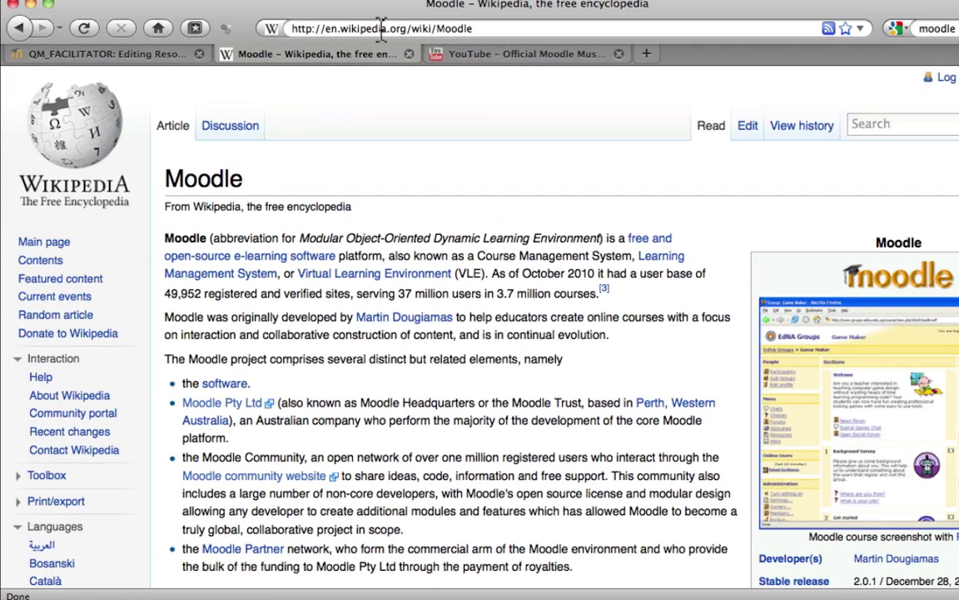
pyautogui.click(381, 30)
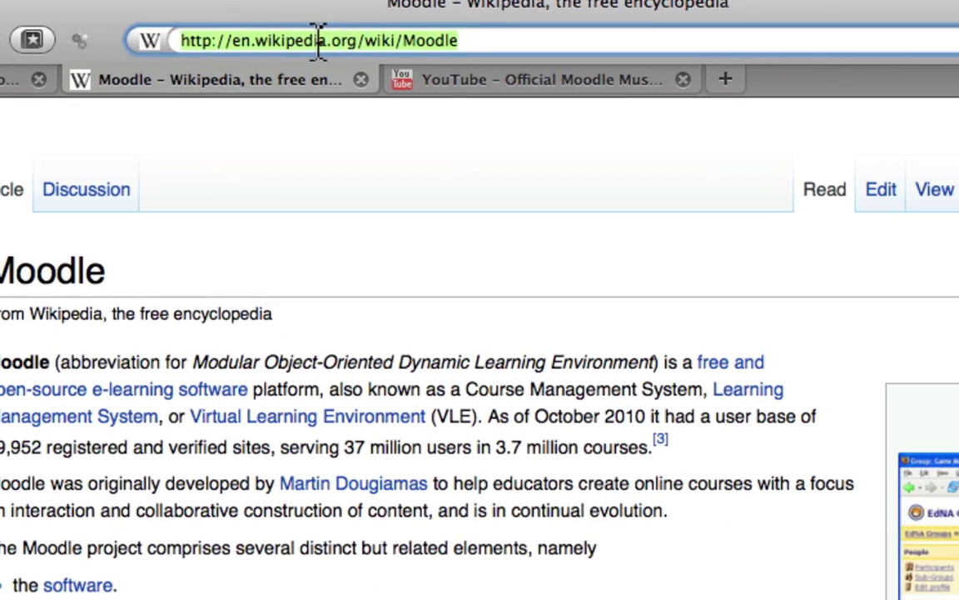
pyautogui.rightClick(319, 40)
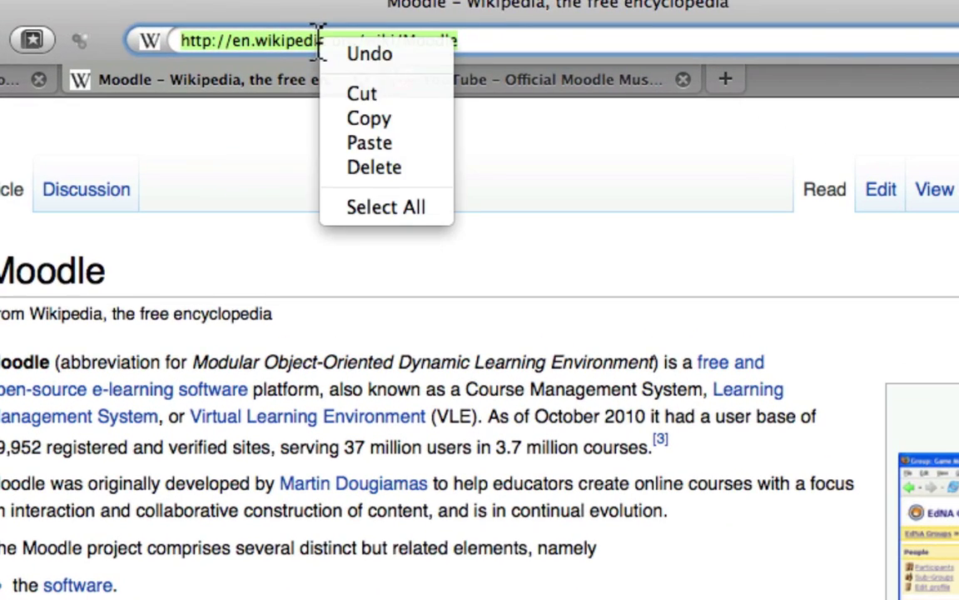
pyautogui.click(342, 117)
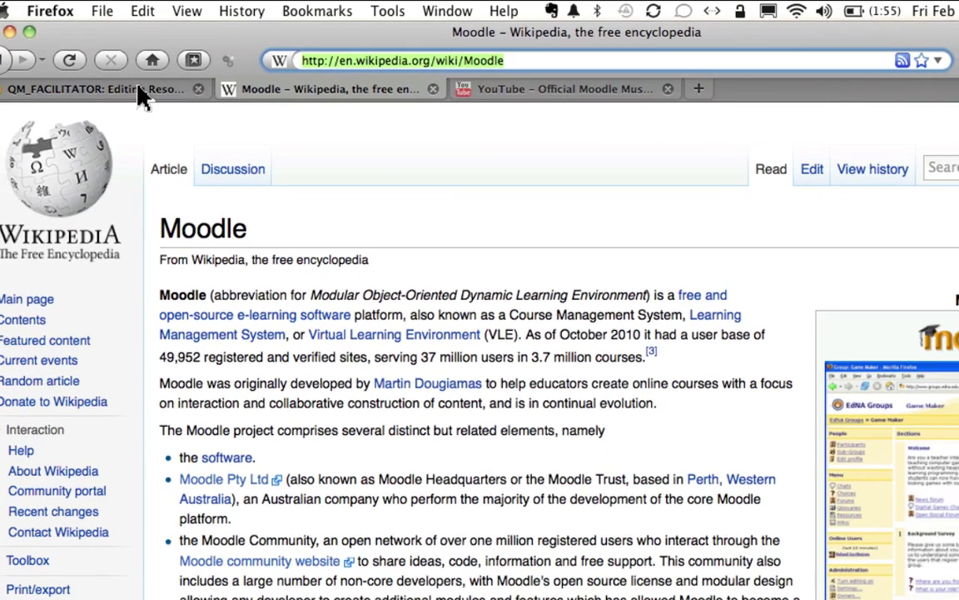
pyautogui.click(142, 96)
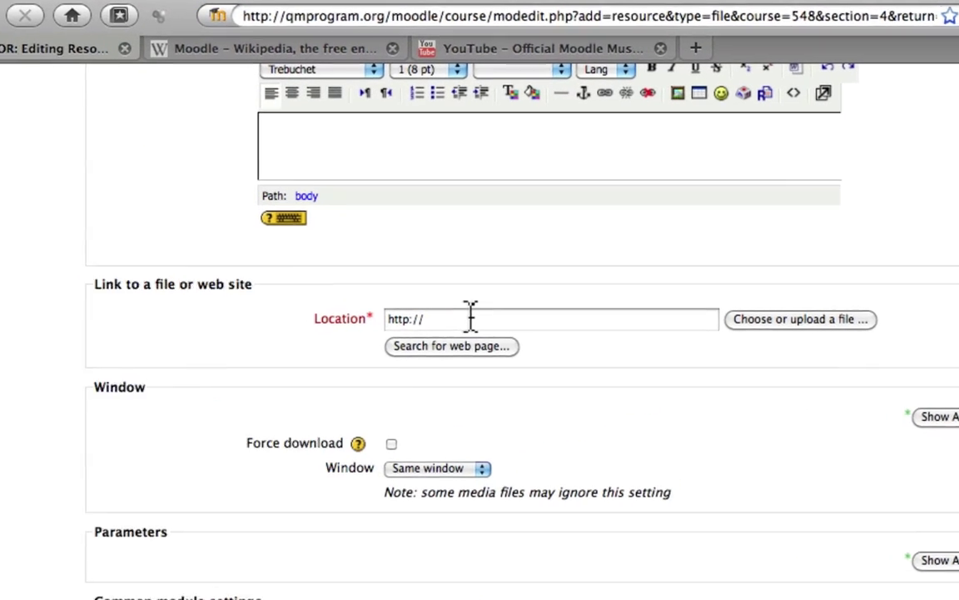
pyautogui.click(470, 318)
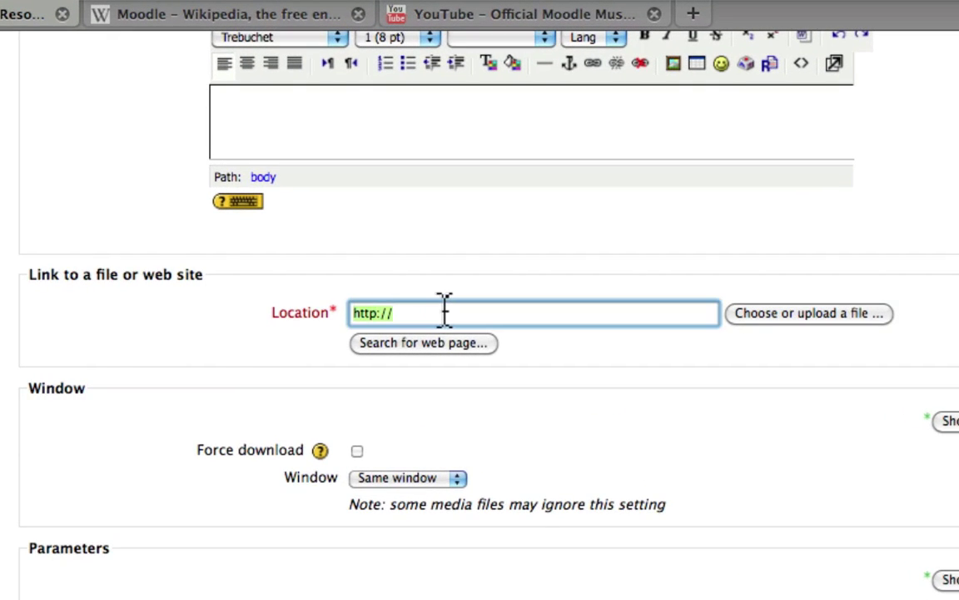
pyautogui.rightClick(444, 310)
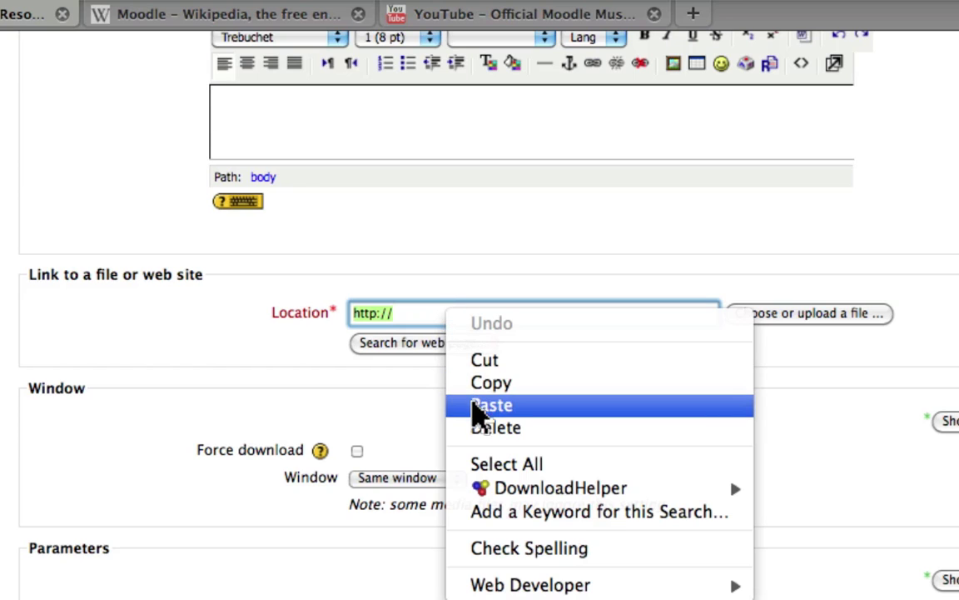
pyautogui.click(482, 413)
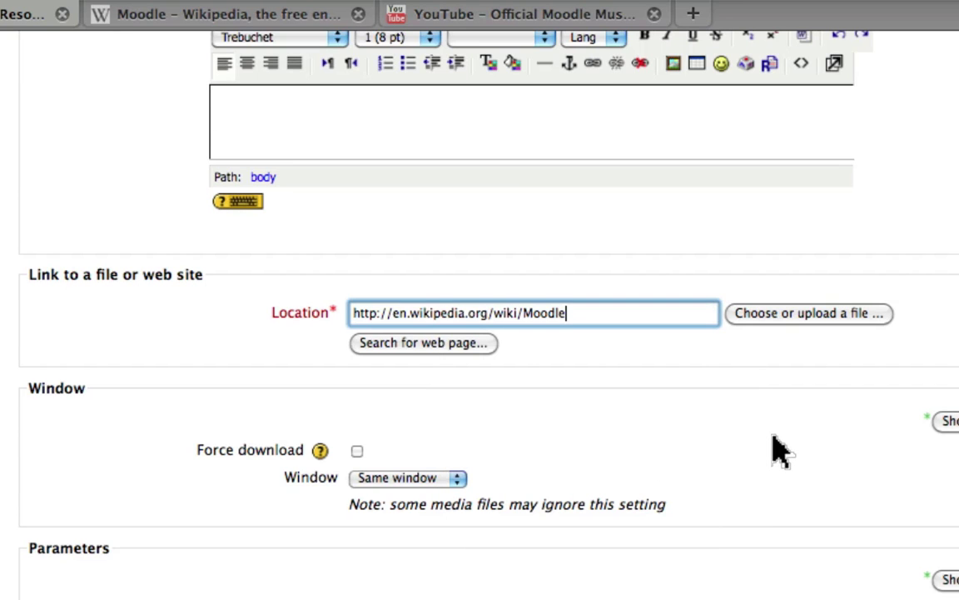
pyautogui.scroll(-5, 779, 450)
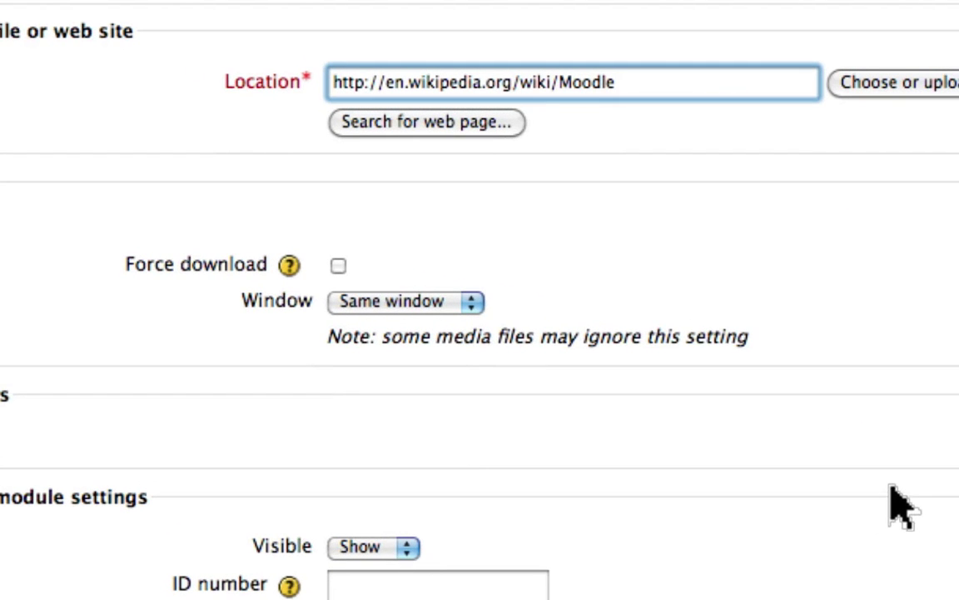
pyautogui.click(469, 305)
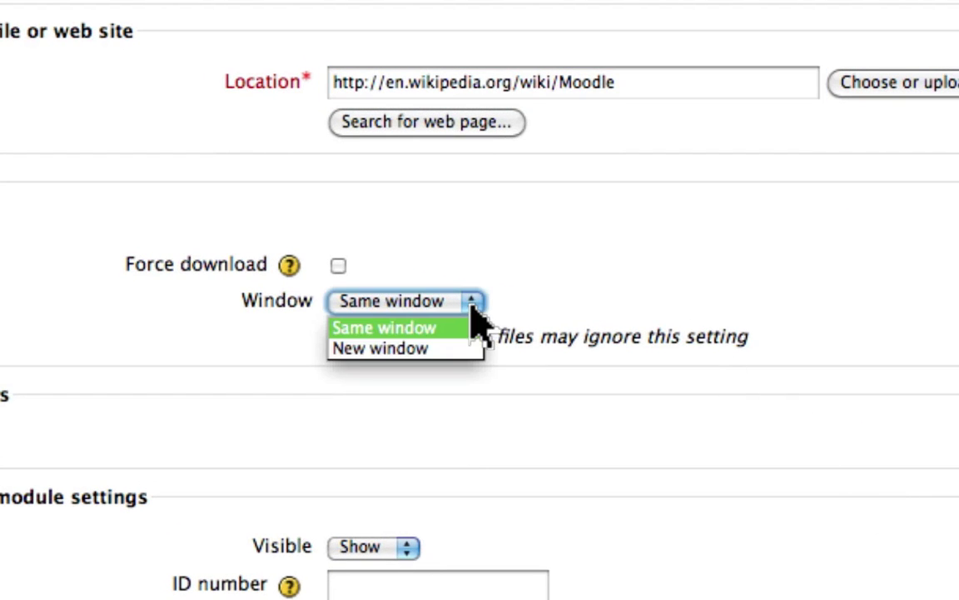
pyautogui.click(439, 350)
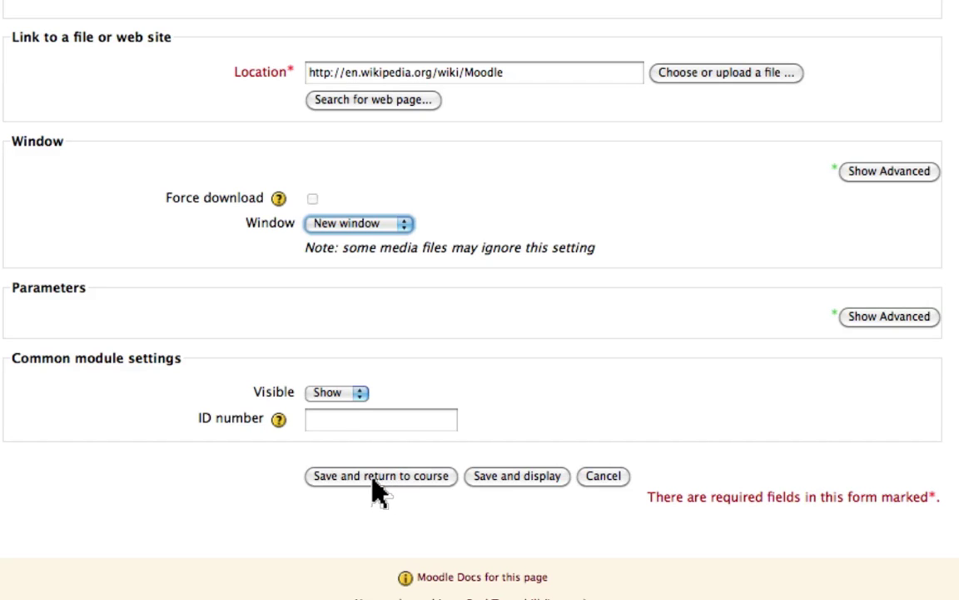
# Save the Moodle Info resource and scroll down to topic 4.
pyautogui.click(379, 483)
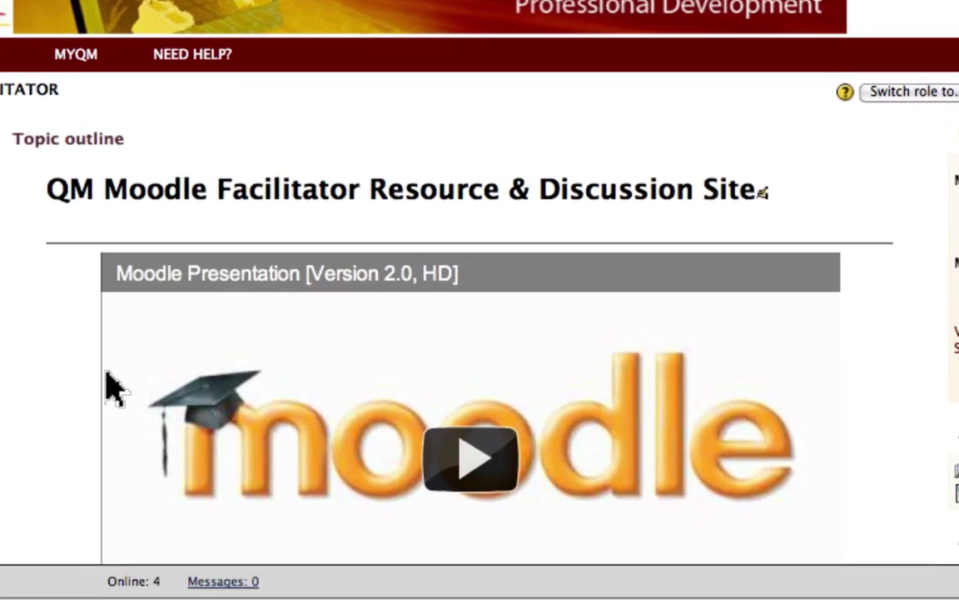
pyautogui.scroll(-15, 165, 479)
pyautogui.scroll(-10, 111, 385)
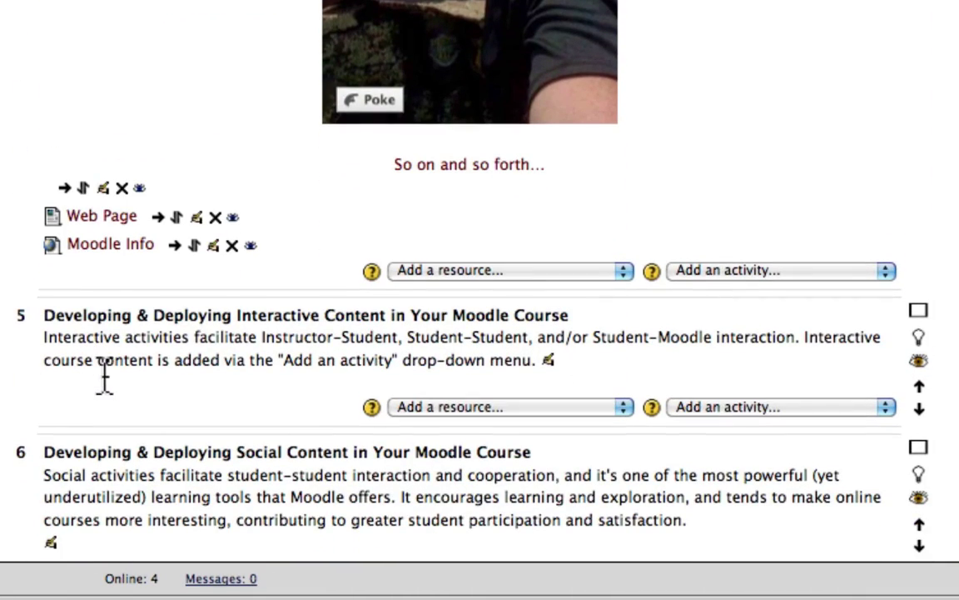
# Test the Moodle Info link by browsing the Wikipedia article, then close its window.
pyautogui.click(92, 244)
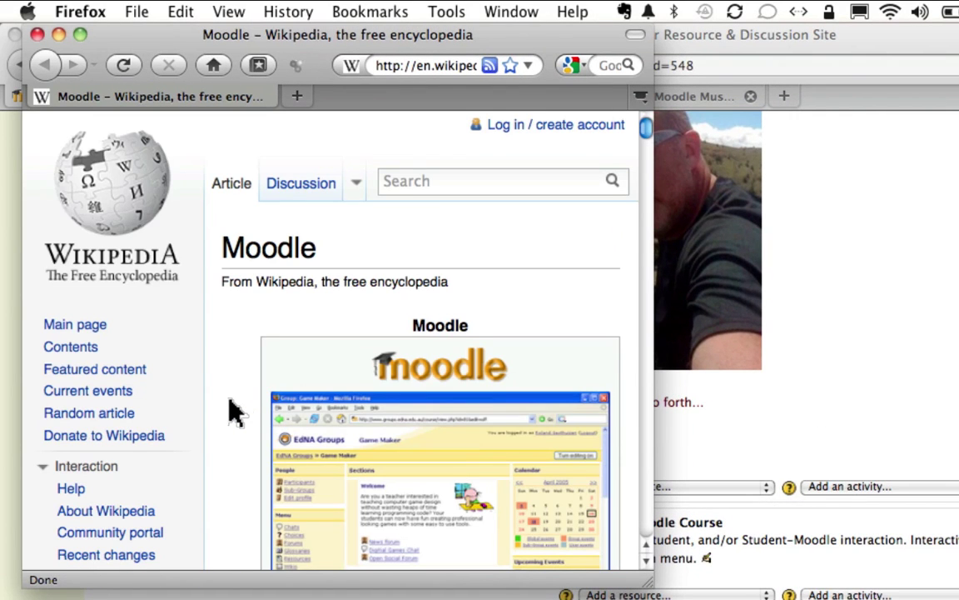
pyautogui.scroll(-10, 234, 410)
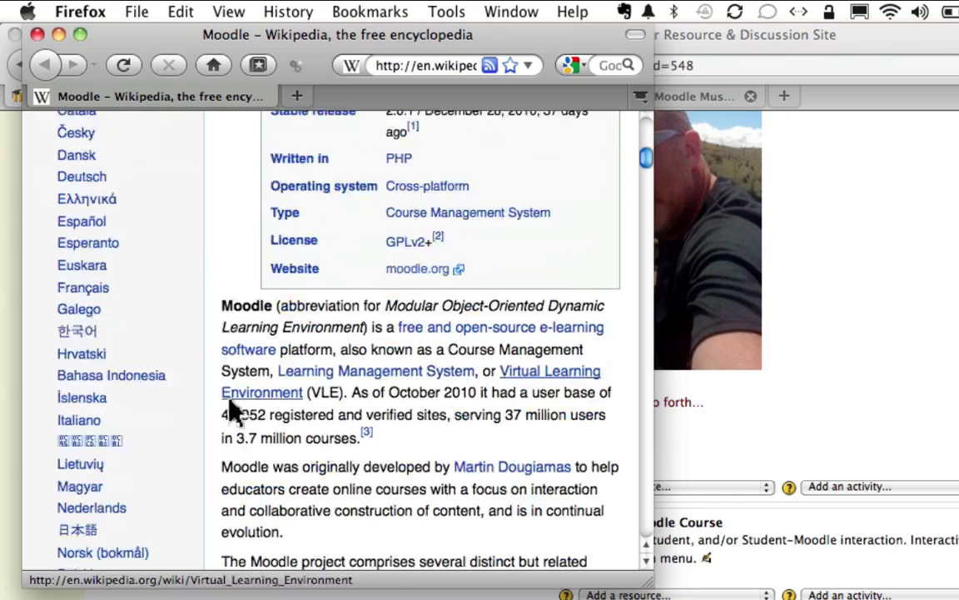
pyautogui.scroll(-10, 230, 407)
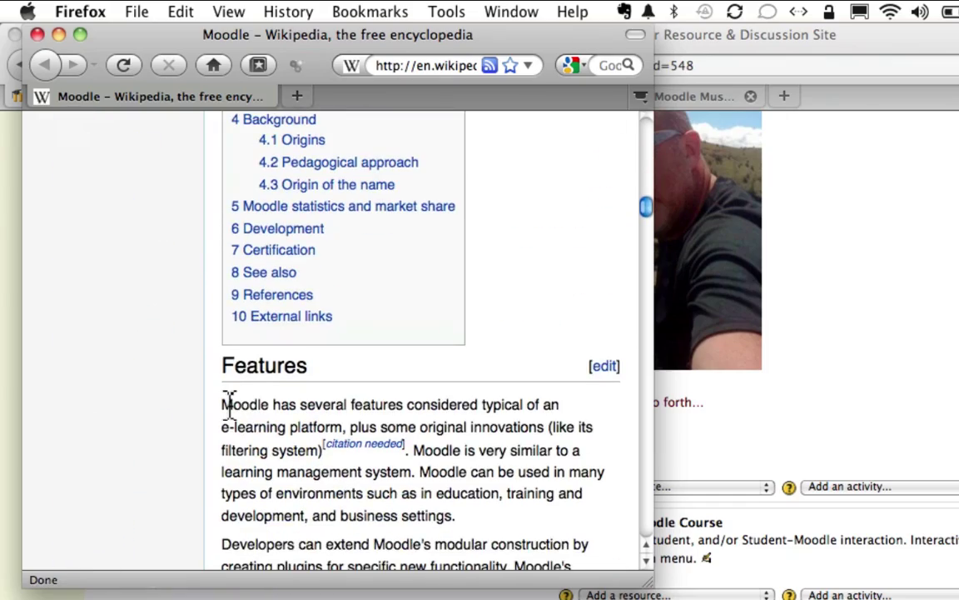
pyautogui.scroll(10, 230, 406)
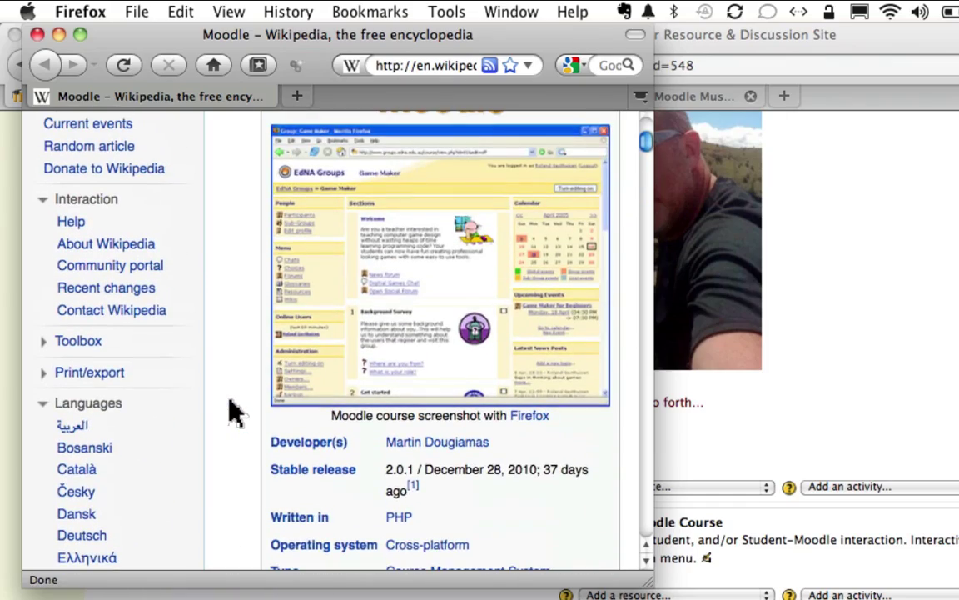
pyautogui.click(37, 35)
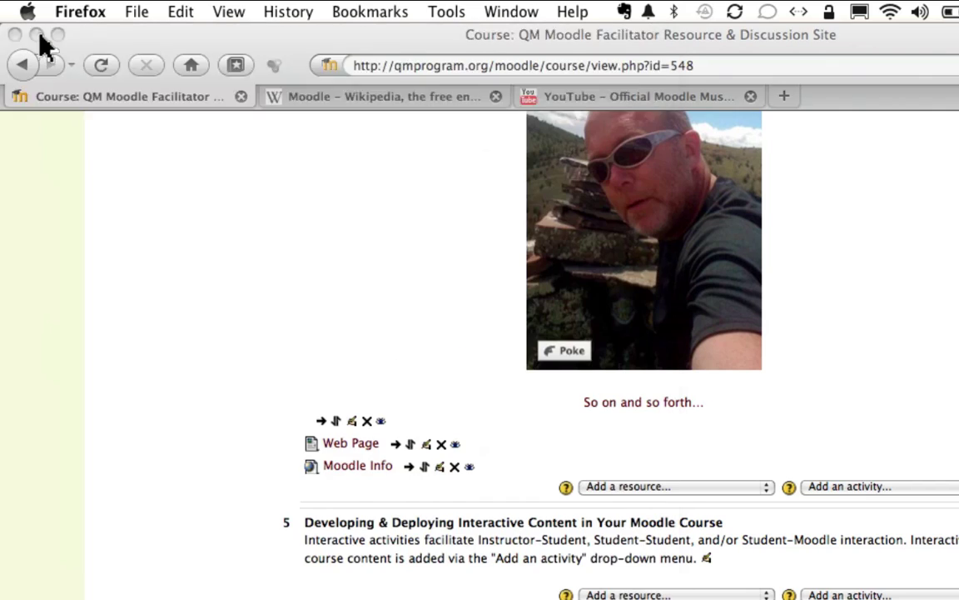
# Change Moodle Info's new-window size from 620 wide to 1000 × 900 pixels and save.
pyautogui.click(439, 467)
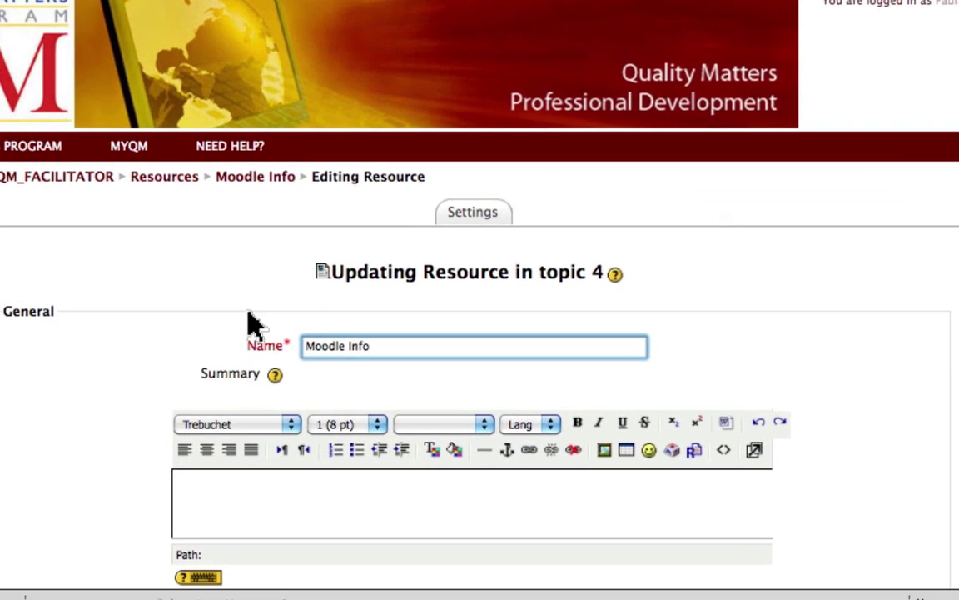
pyautogui.scroll(-10, 121, 368)
pyautogui.scroll(-1, 122, 368)
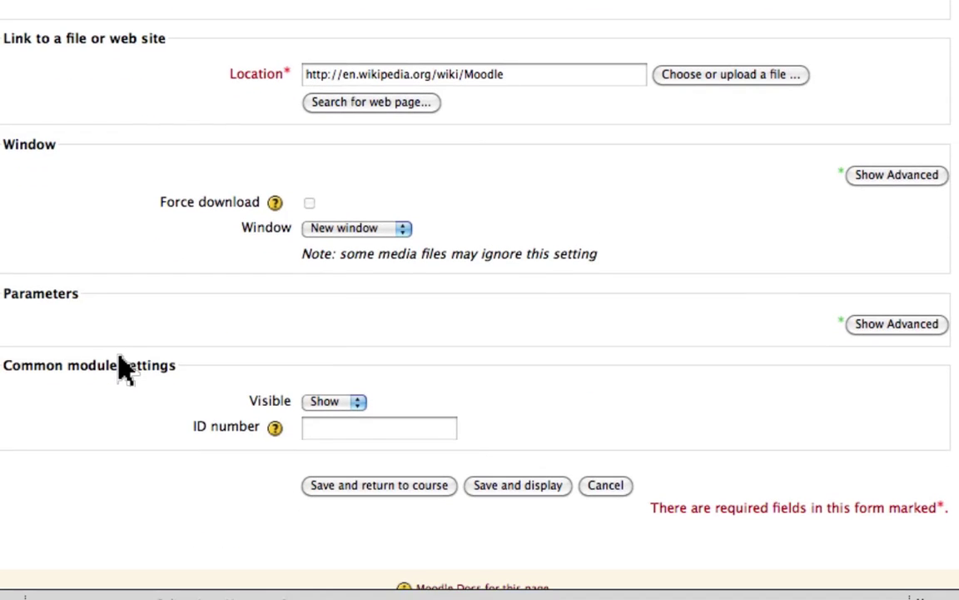
pyautogui.click(908, 188)
pyautogui.scroll(-4, 953, 175)
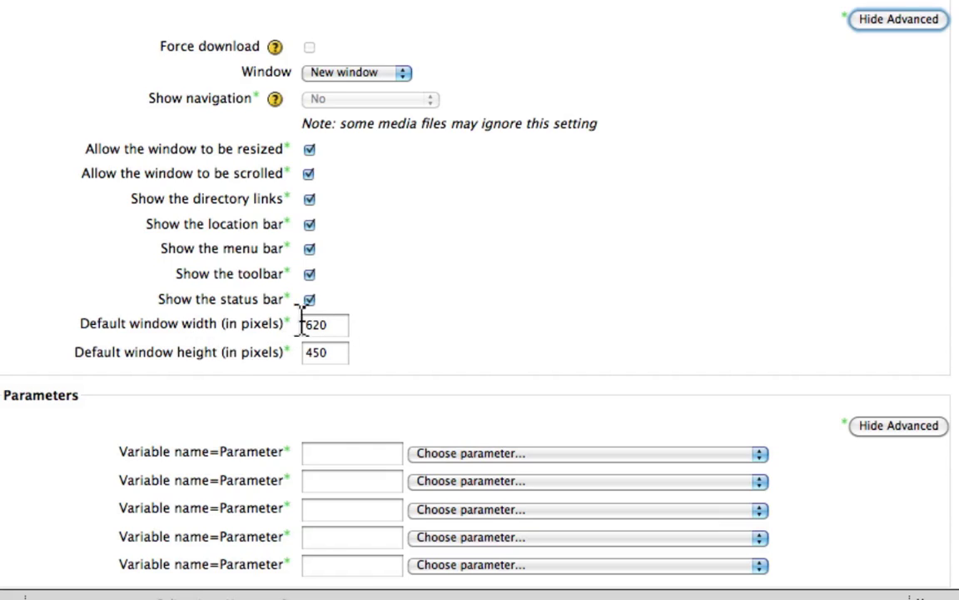
pyautogui.doubleClick(330, 324)
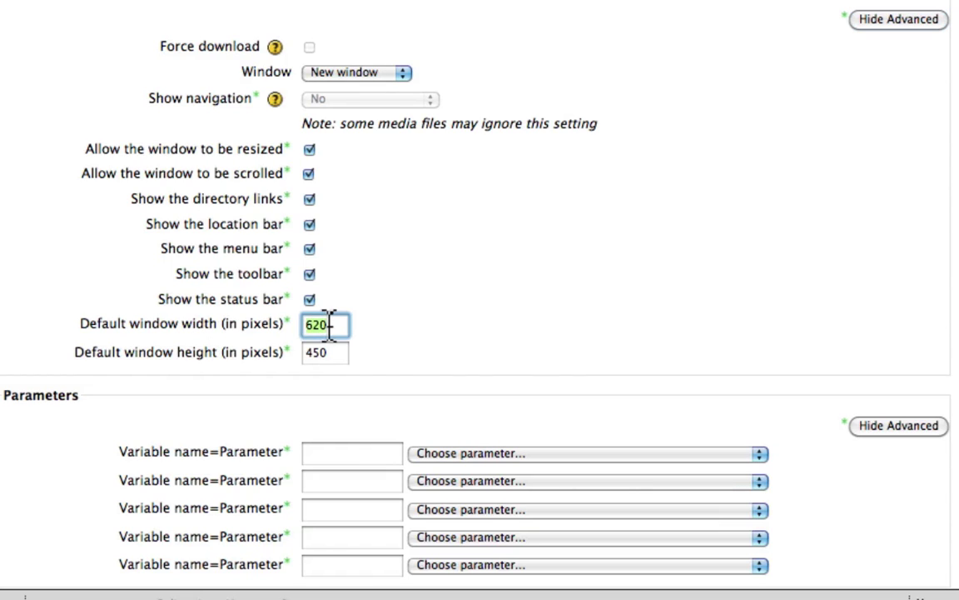
pyautogui.write('1000')
pyautogui.press('Tab')
pyautogui.write('900')
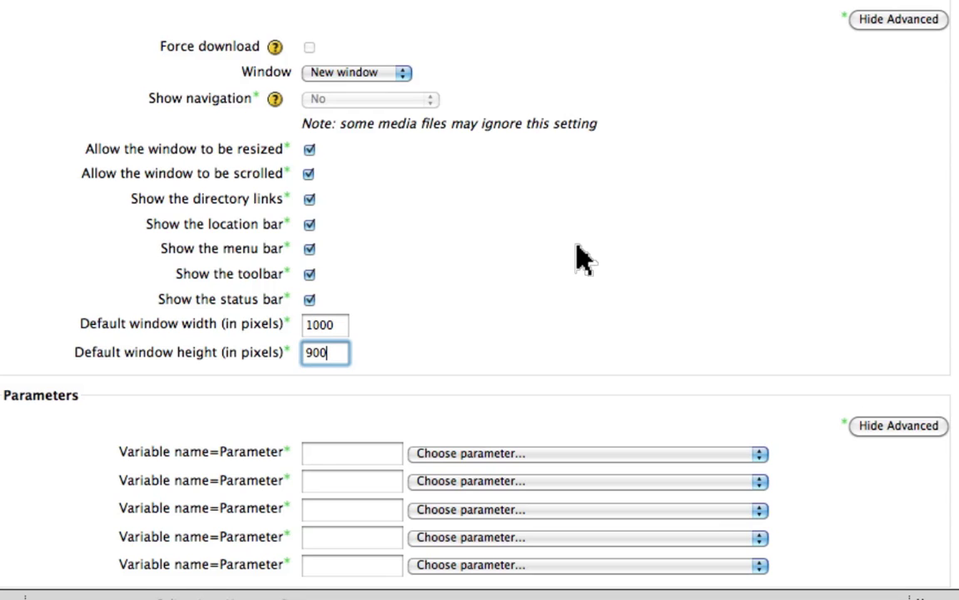
pyautogui.scroll(-10, 920, 141)
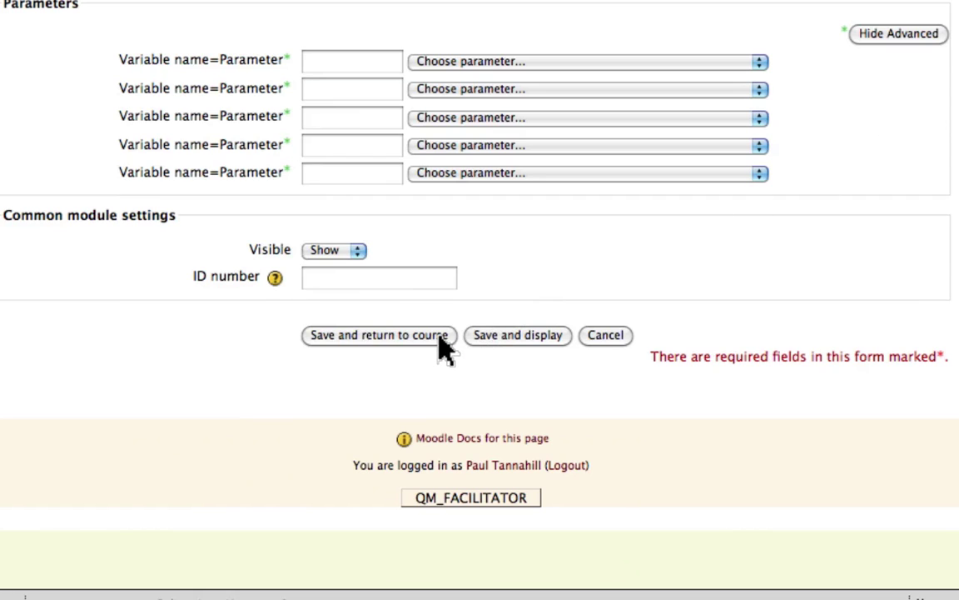
pyautogui.click(440, 339)
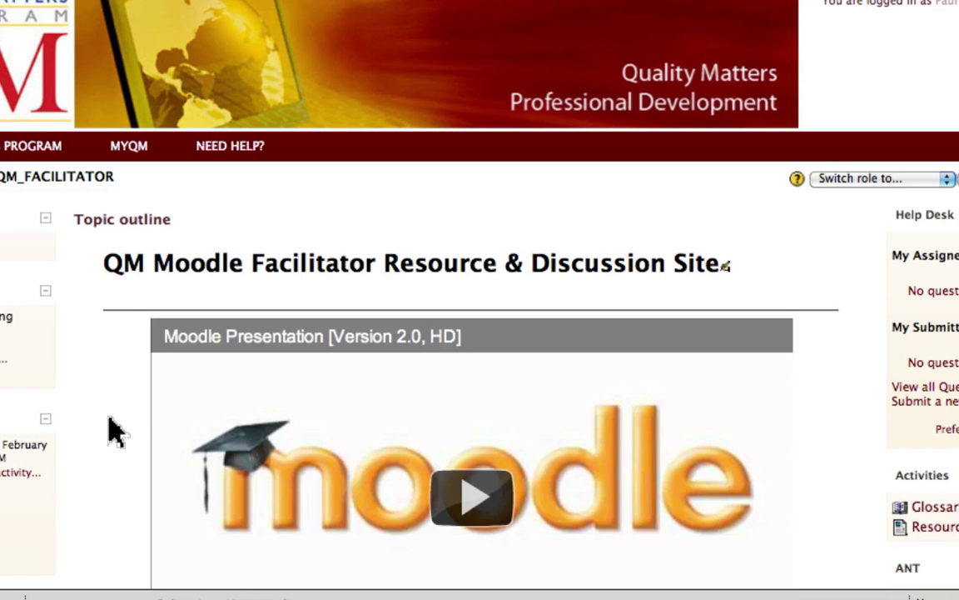
# Test the Moodle Info link in topic 4, then close the Wikipedia window to return.
pyautogui.scroll(-15, 112, 428)
pyautogui.scroll(-10, 112, 429)
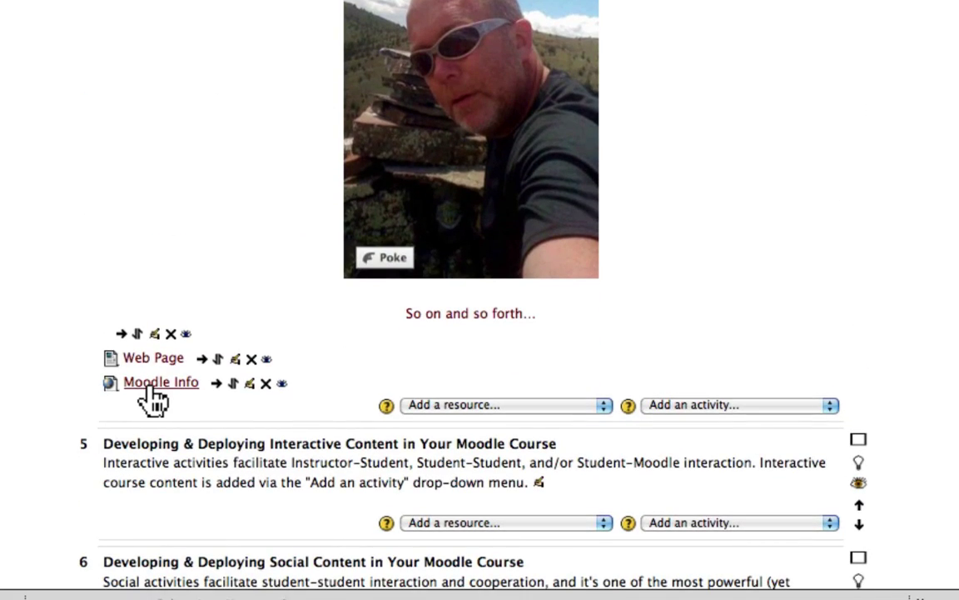
pyautogui.click(150, 388)
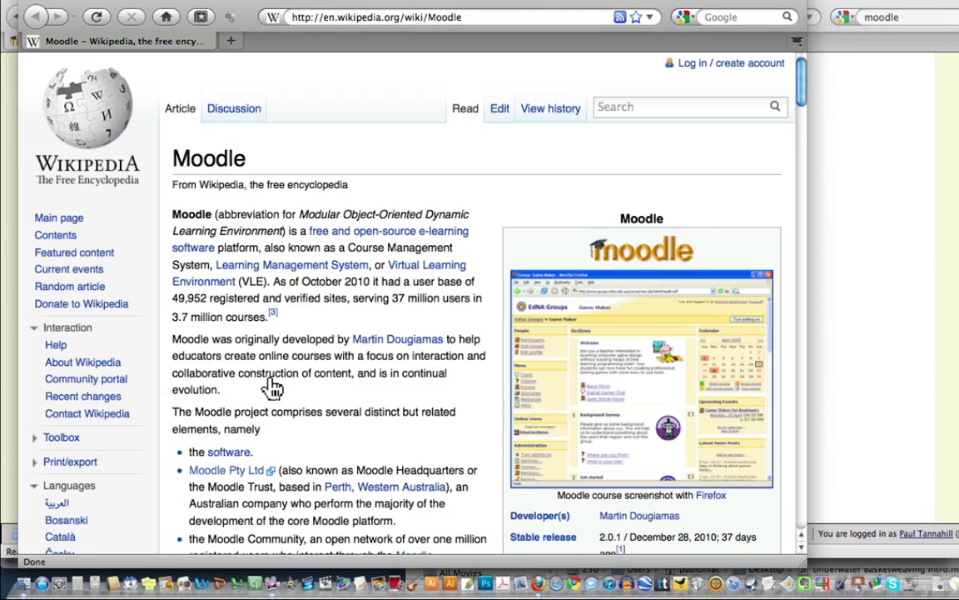
pyautogui.scroll(-20, 537, 204)
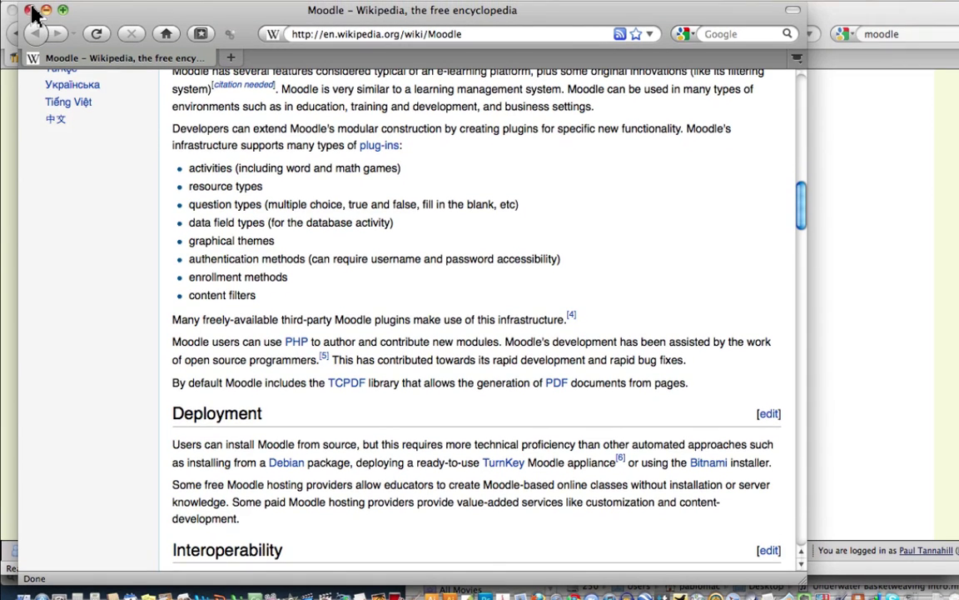
pyautogui.click(30, 12)
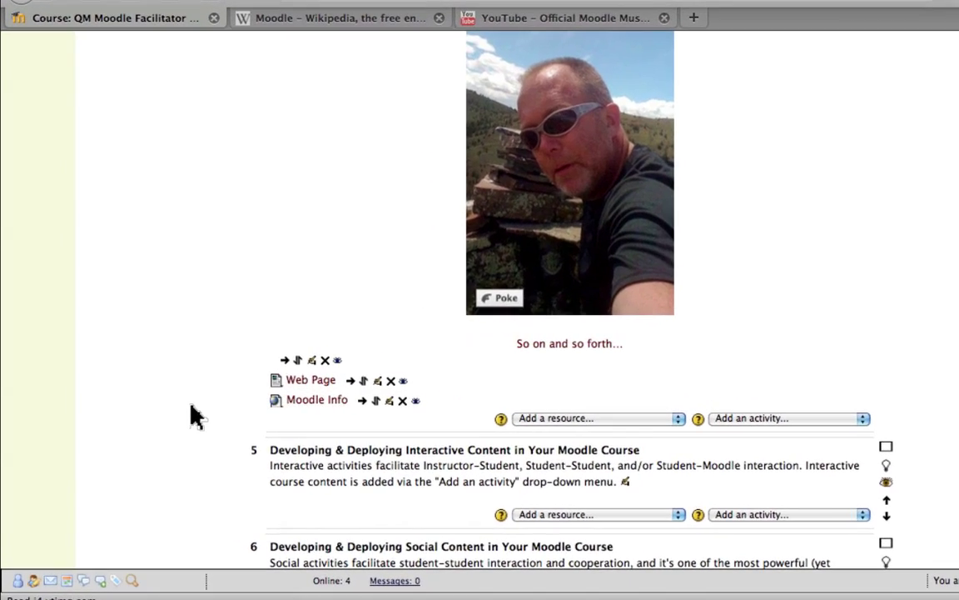
pyautogui.scroll(-5, 193, 413)
# Add a 'Link to a file or web site' resource to topic 4 named 'Lecture #4'.
pyautogui.click(632, 240)
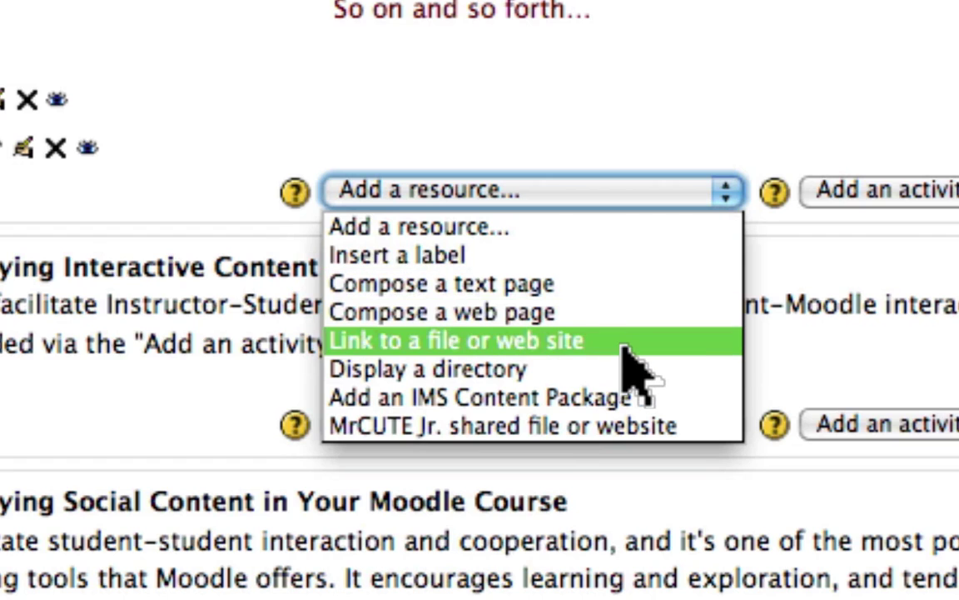
pyautogui.click(625, 343)
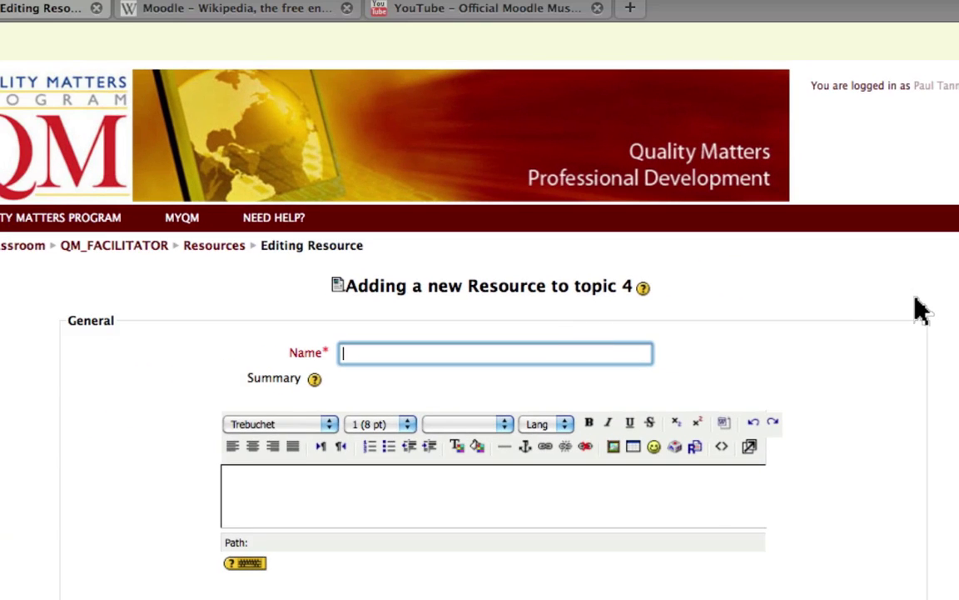
pyautogui.scroll(-5, 920, 309)
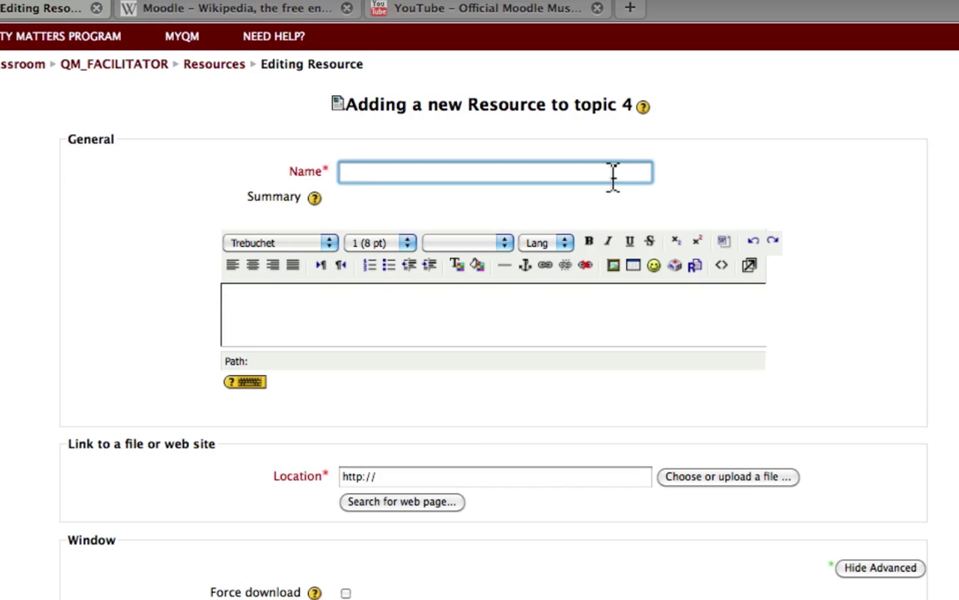
pyautogui.write('Lecture #4')
# From the file chooser, make a folder named 'Audio' in the course files and open it.
pyautogui.click(560, 293)
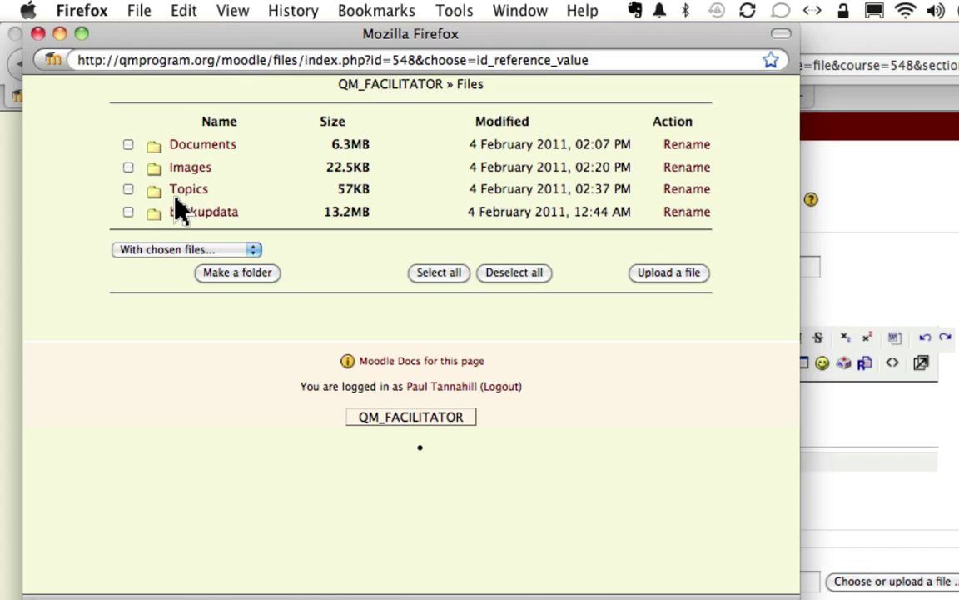
pyautogui.click(248, 279)
pyautogui.click(267, 152)
pyautogui.write('Audio')
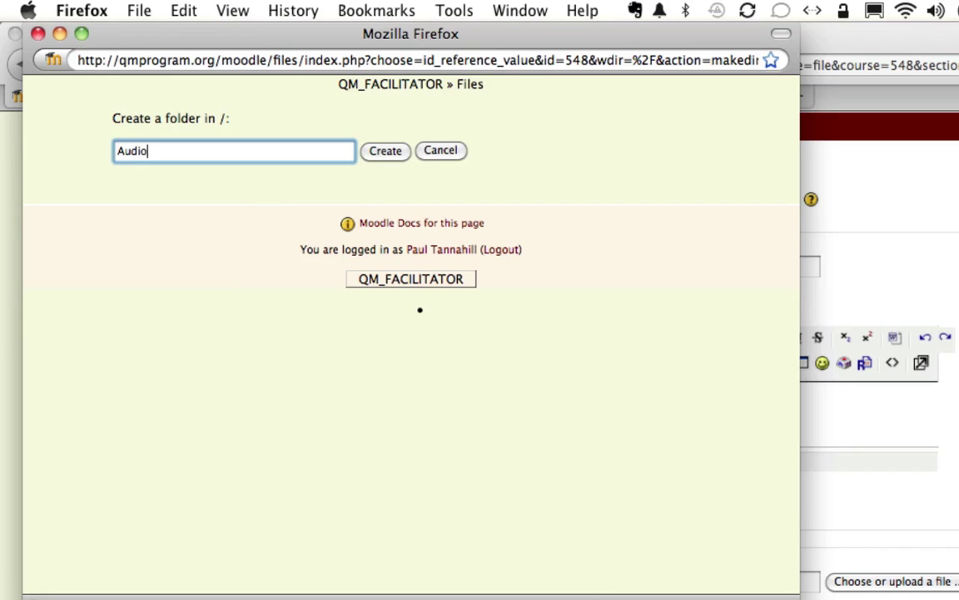
pyautogui.click(384, 155)
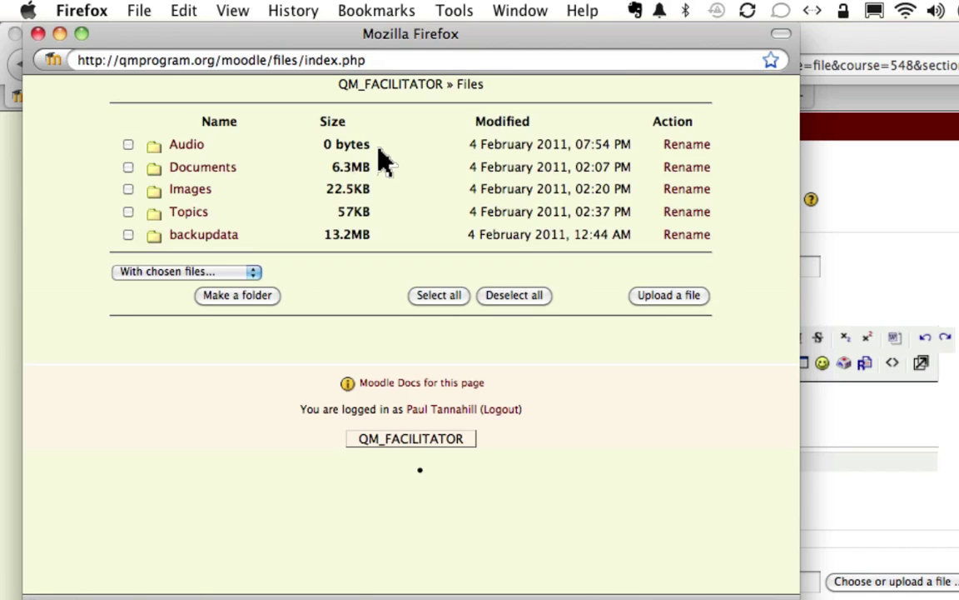
pyautogui.click(185, 154)
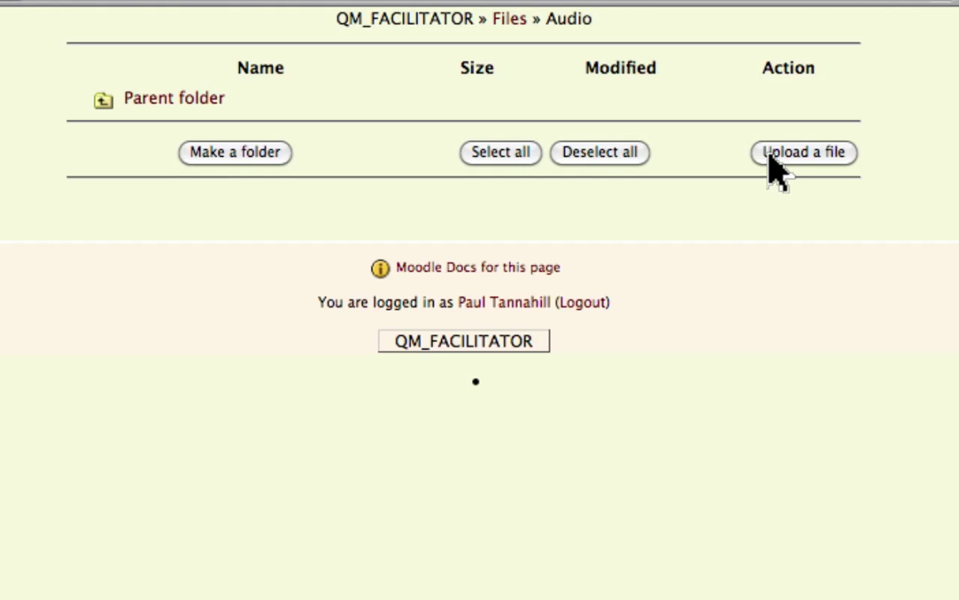
# Upload Underwater Basketweaving Intro.mp3 from the Desktop into the Audio folder and tick it.
pyautogui.click(771, 158)
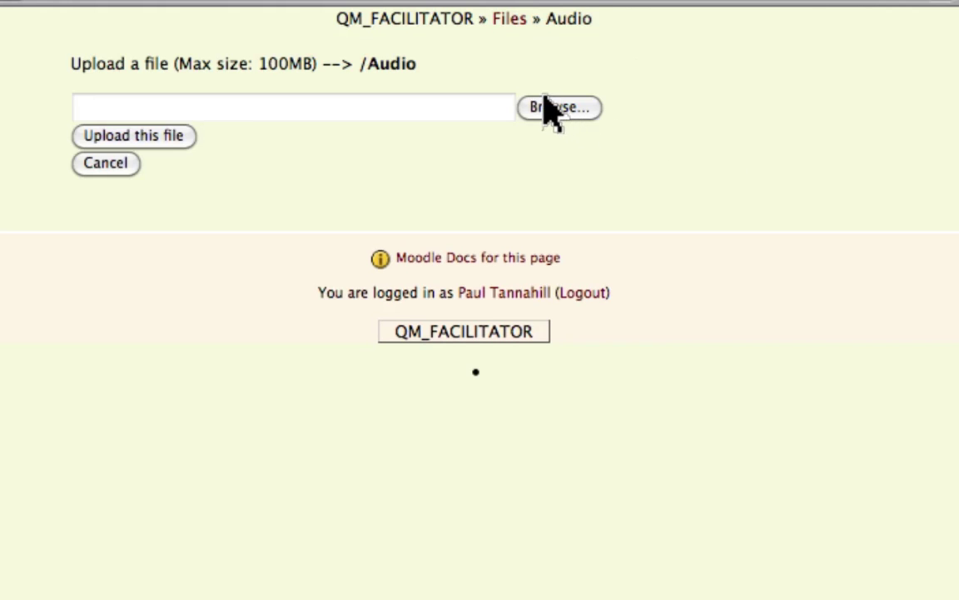
pyautogui.click(539, 103)
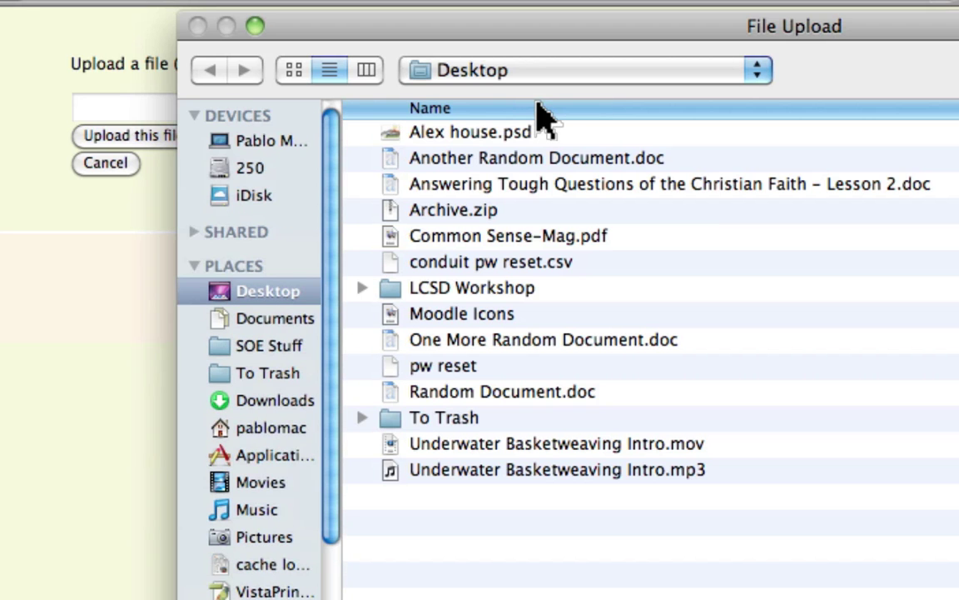
pyautogui.doubleClick(448, 470)
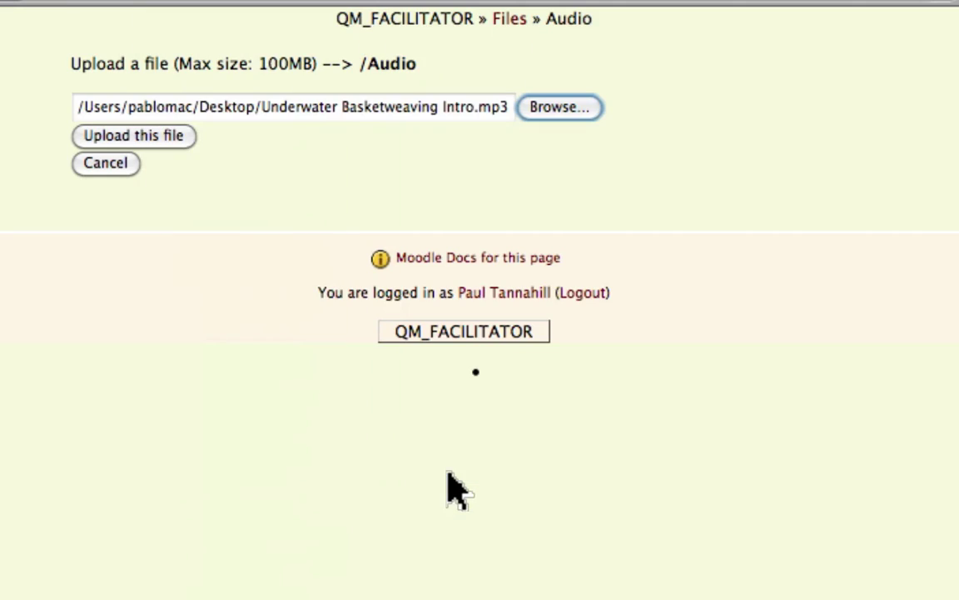
pyautogui.click(122, 140)
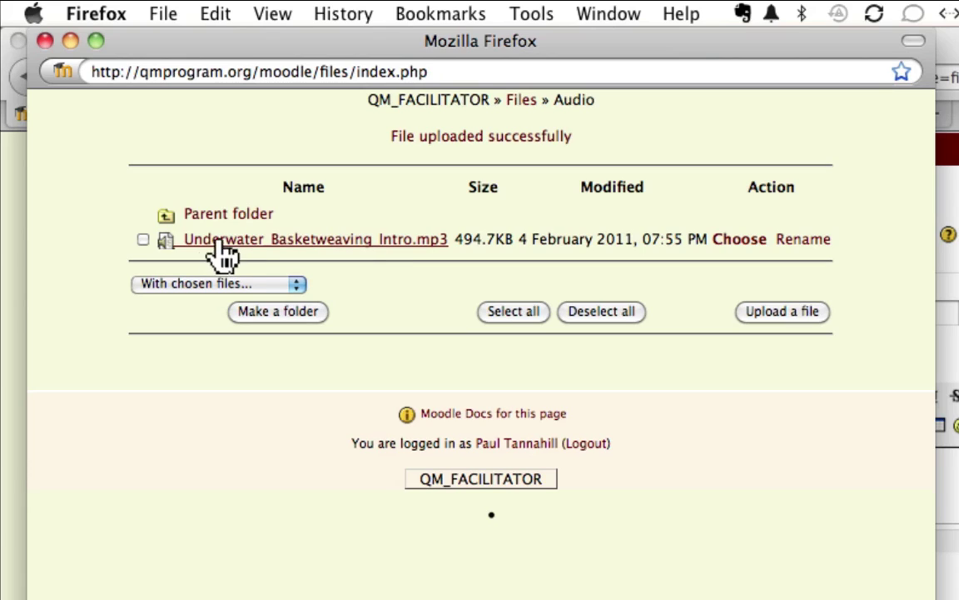
pyautogui.click(144, 240)
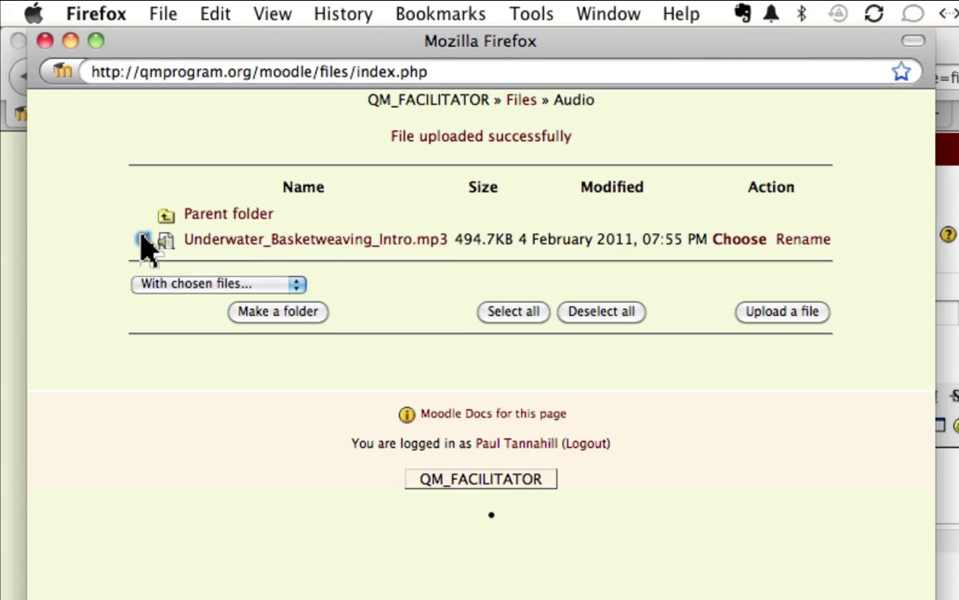
# Set the uploaded mp3 as Lecture #4's location, then save and return to the course.
pyautogui.click(740, 243)
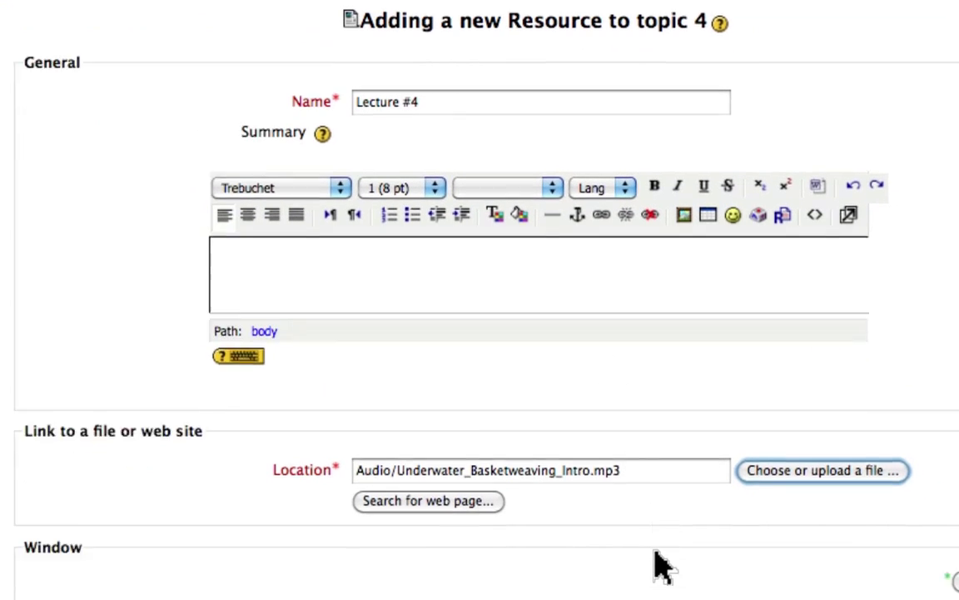
pyautogui.scroll(-8, 660, 563)
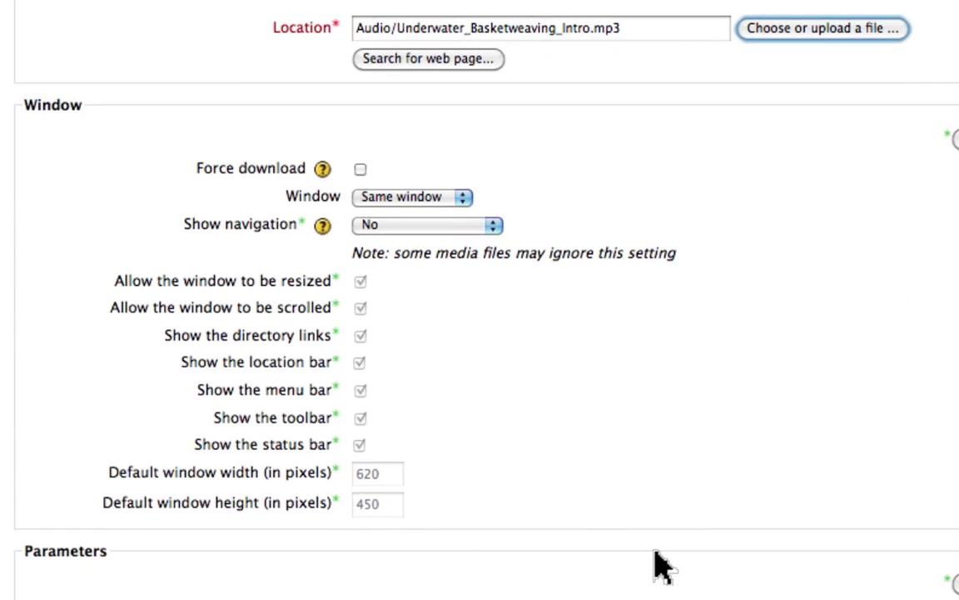
pyautogui.scroll(-6, 660, 566)
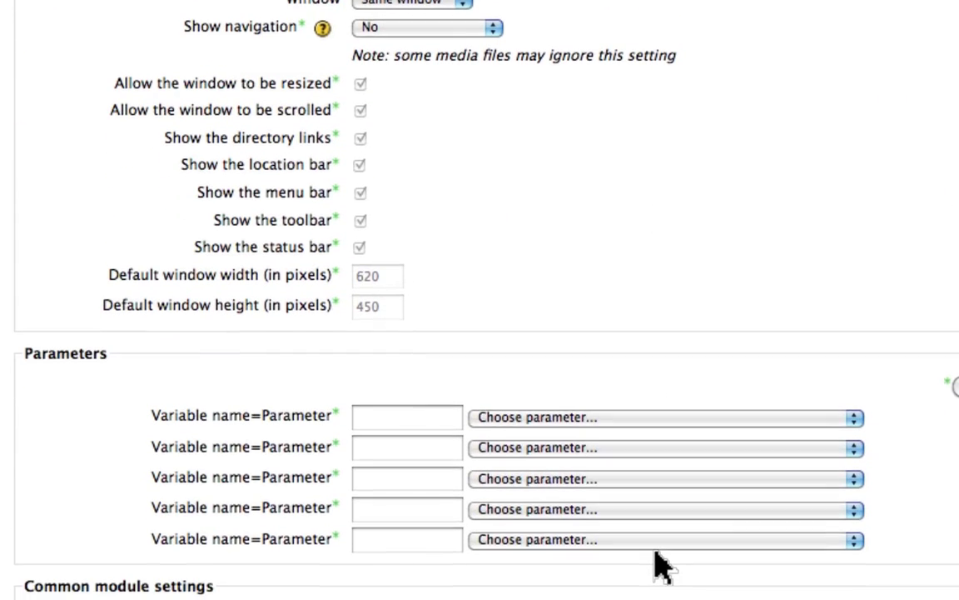
pyautogui.scroll(-5, 659, 567)
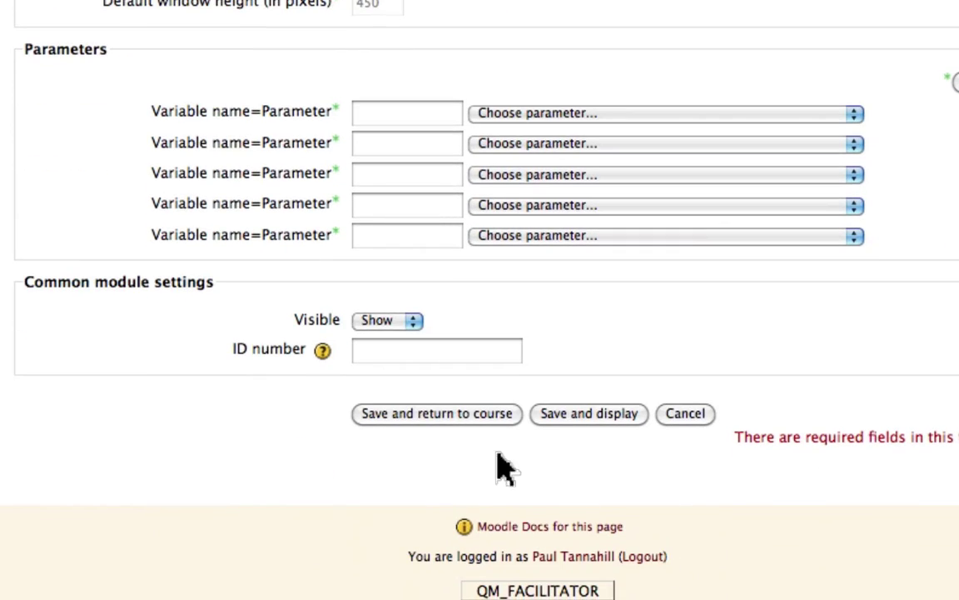
pyautogui.click(431, 423)
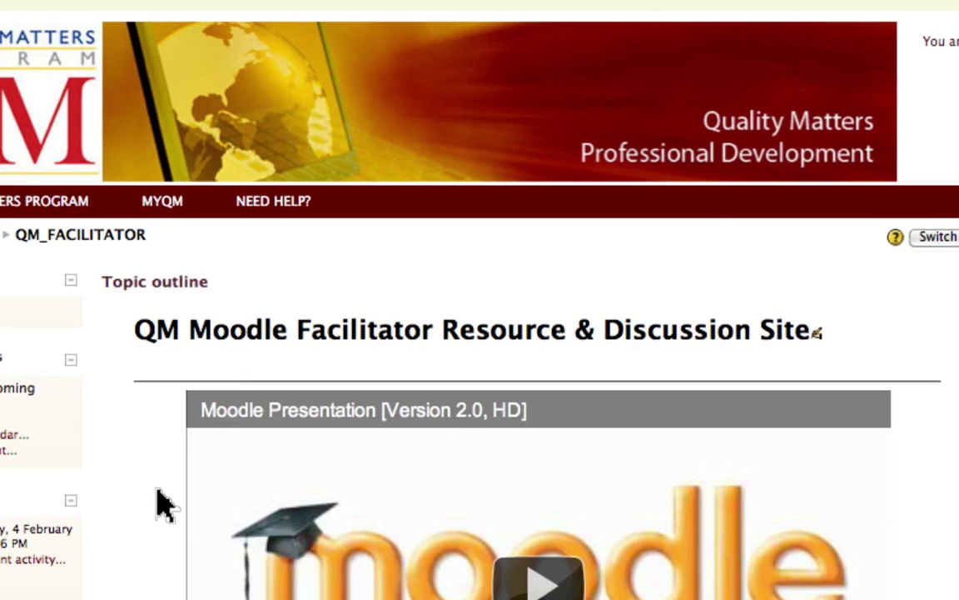
pyautogui.scroll(-20, 149, 508)
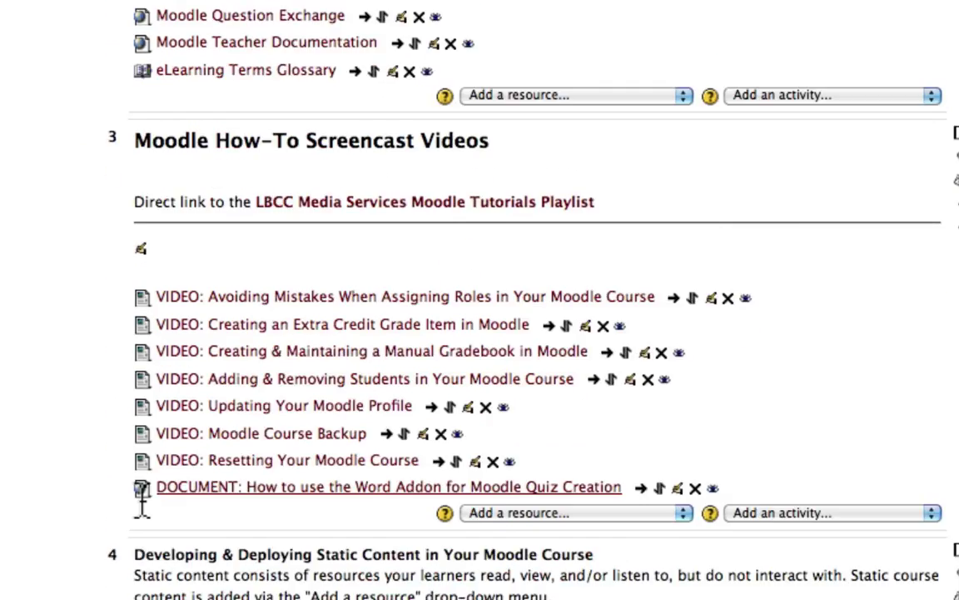
pyautogui.scroll(-6, 148, 508)
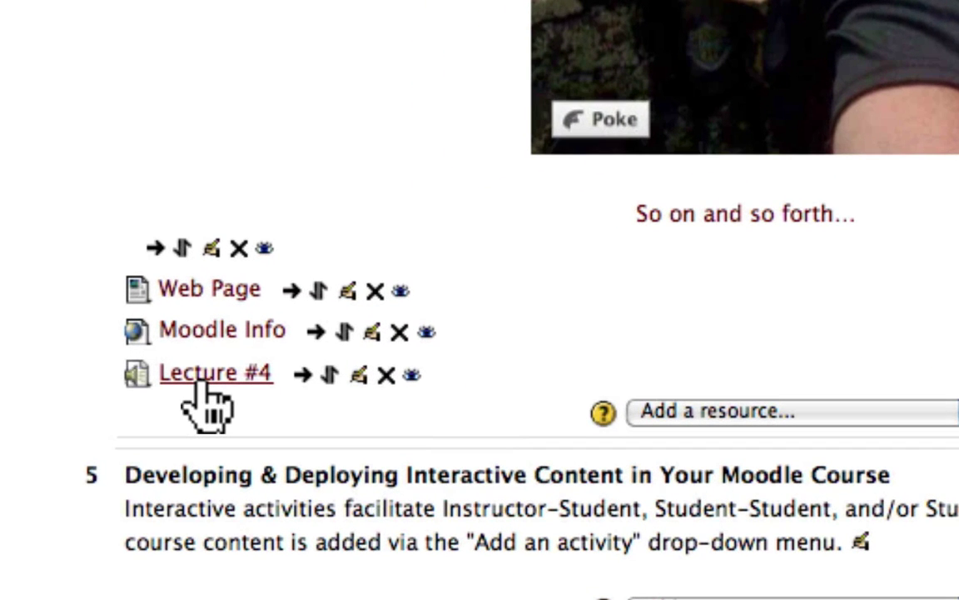
# Open Lecture #4 and play its Underwater Basketweaving Intro audio, pausing at 0:11.
pyautogui.click(198, 386)
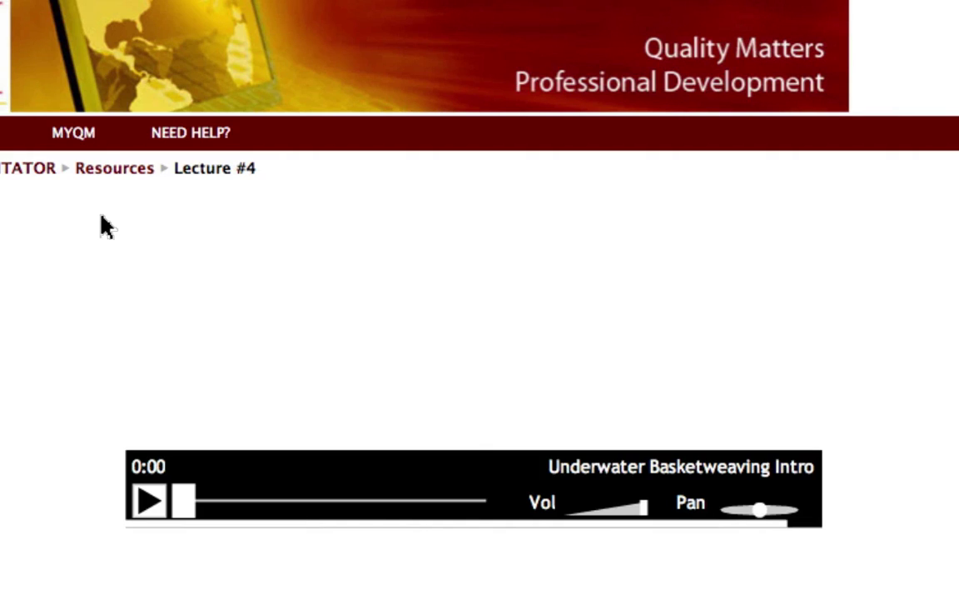
pyautogui.scroll(-3, 52, 349)
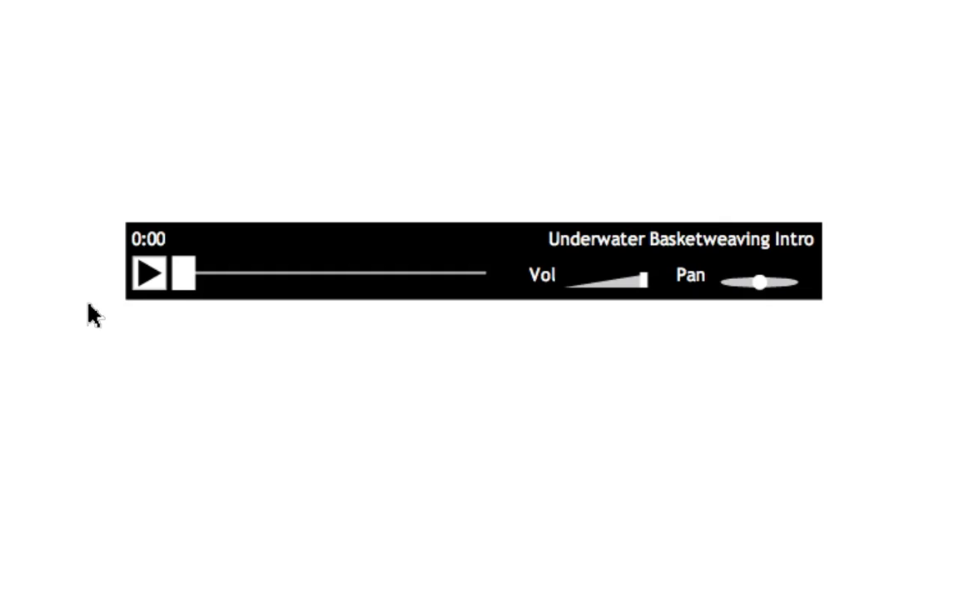
pyautogui.click(146, 282)
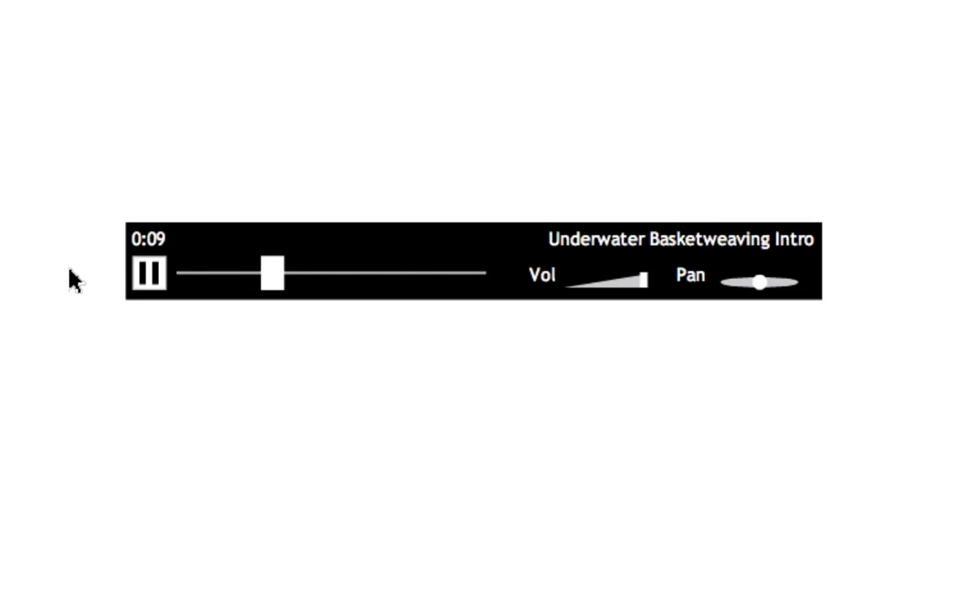
pyautogui.click(148, 273)
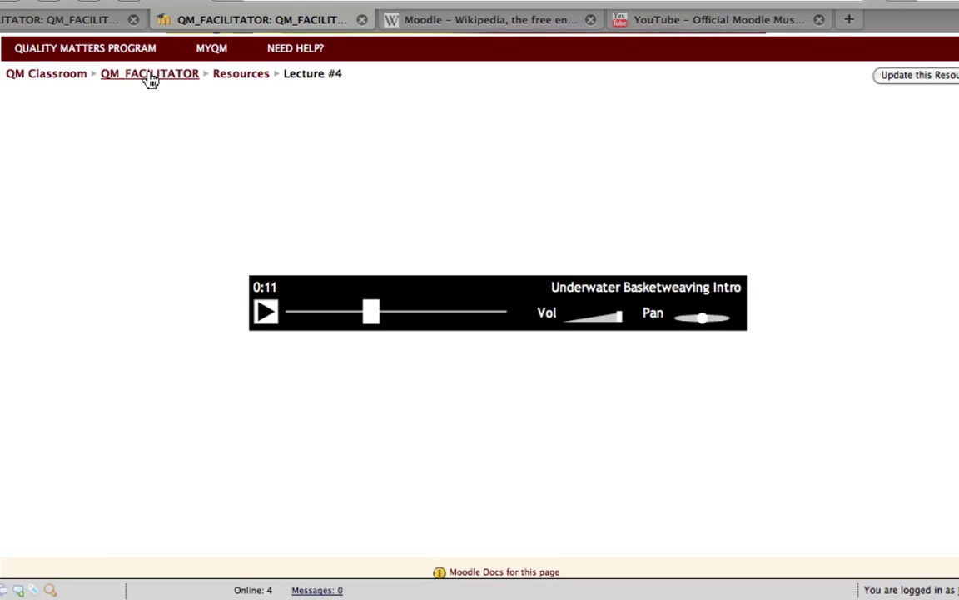
# Go back to the QM_FACILITATOR course page and view topic 4, dismissing the Add a resource list.
pyautogui.click(150, 75)
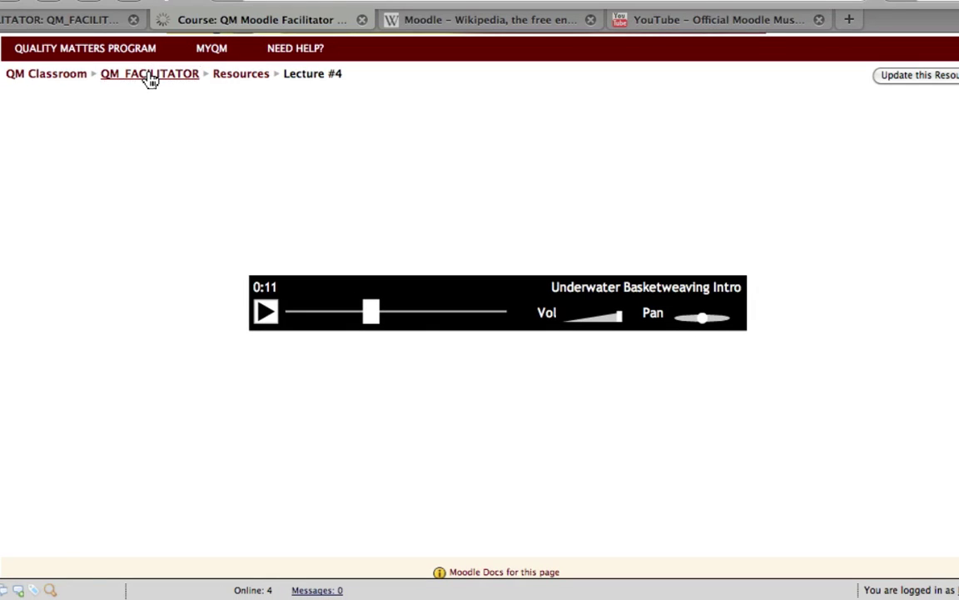
pyautogui.scroll(-10, 173, 342)
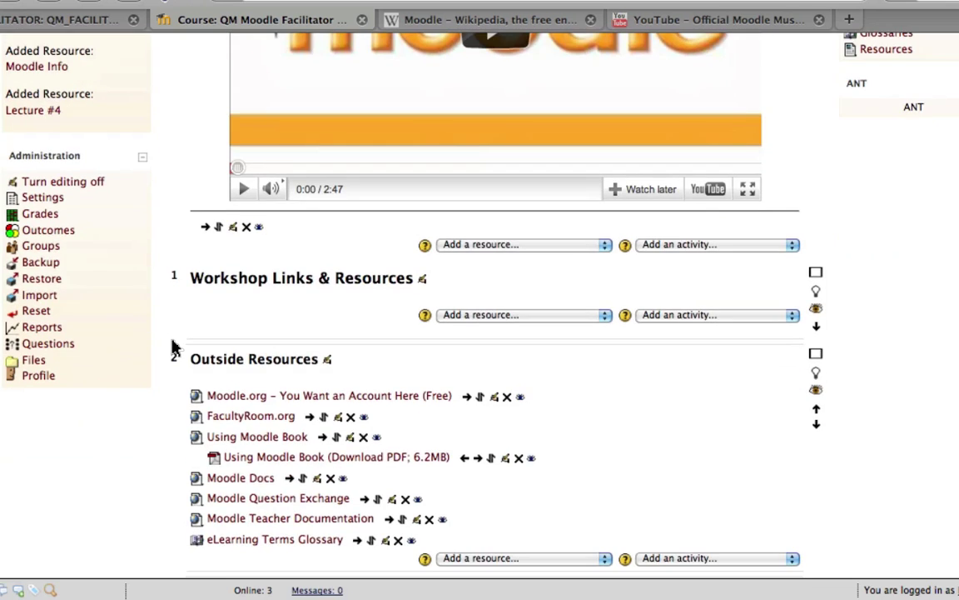
pyautogui.scroll(-15, 172, 343)
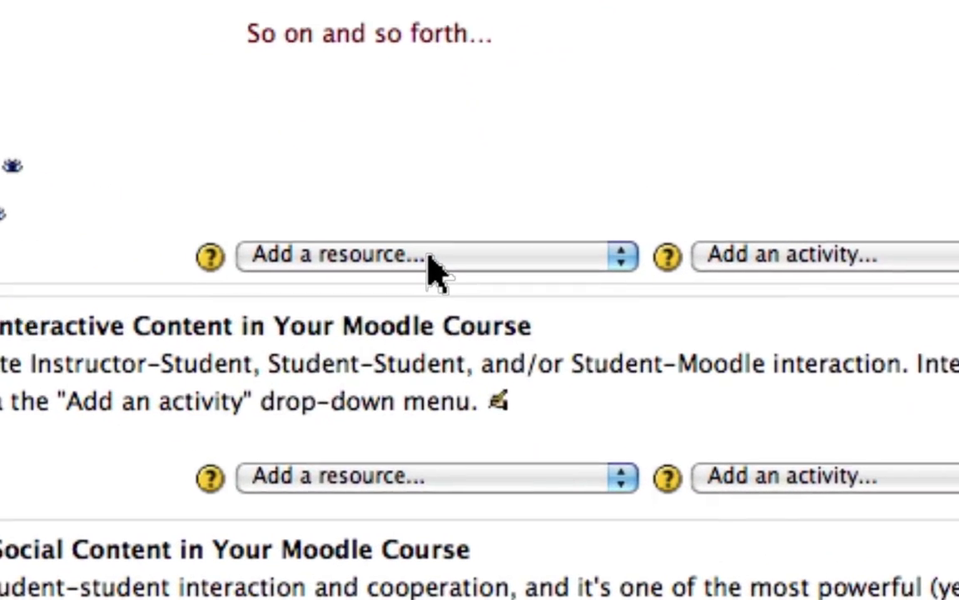
pyautogui.click(520, 387)
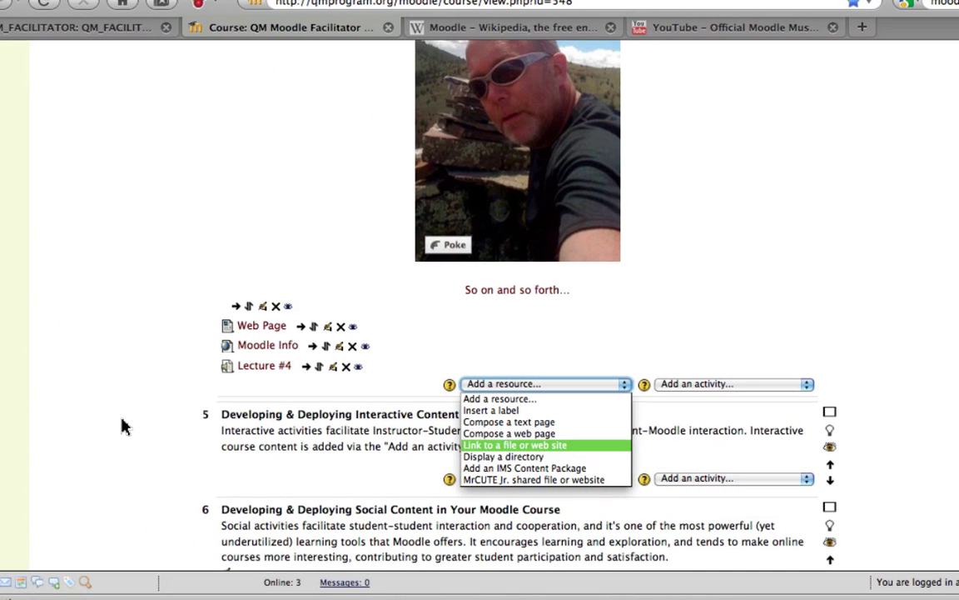
pyautogui.press('Escape')
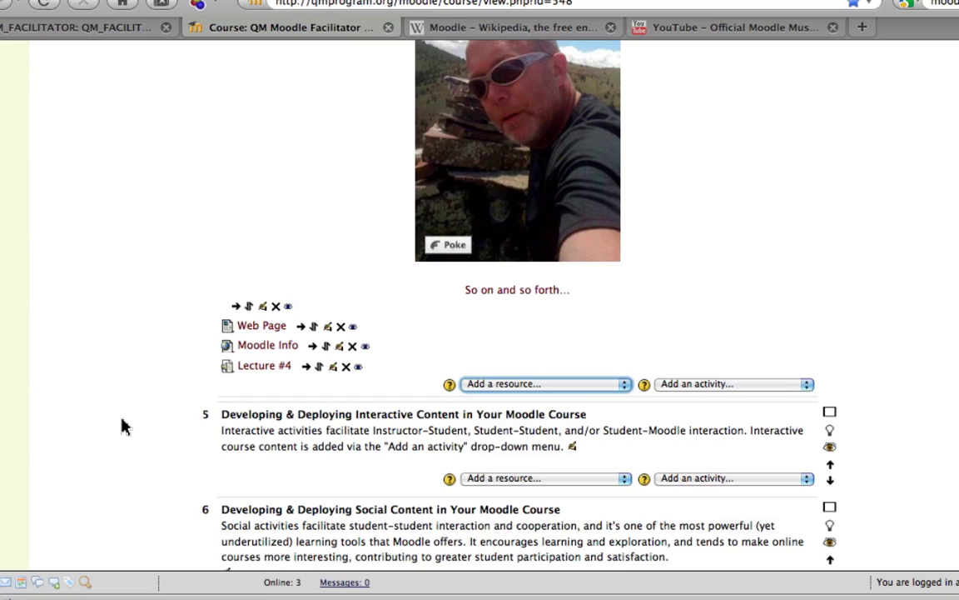